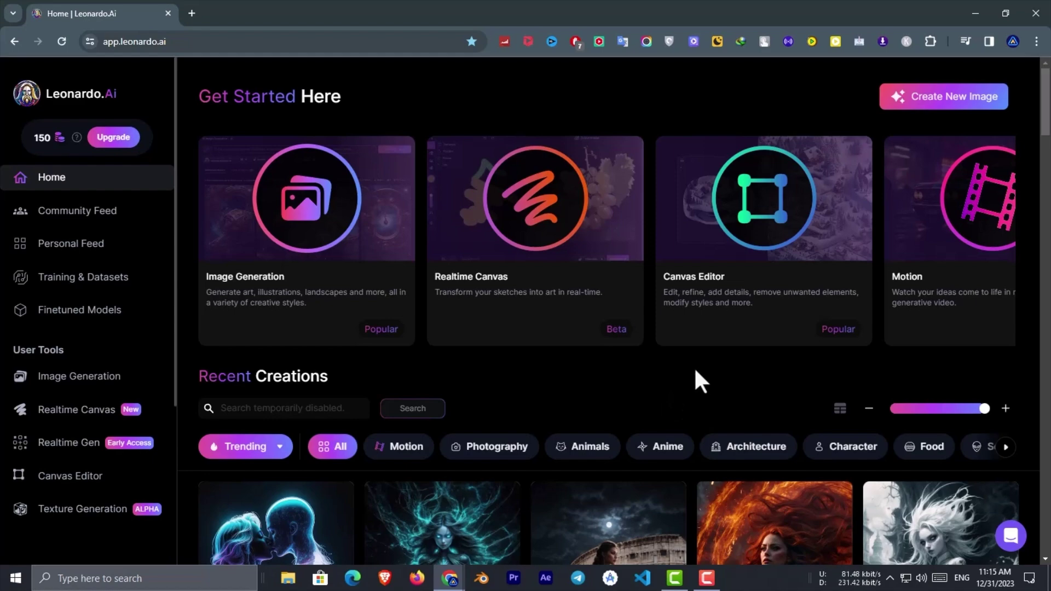
Filter Leonardo.Ai's recent creations to Photography and open a realistic woman's portrait to read its prompts.
scroll(696, 364, down, 5)
scroll(704, 348, down, 1)
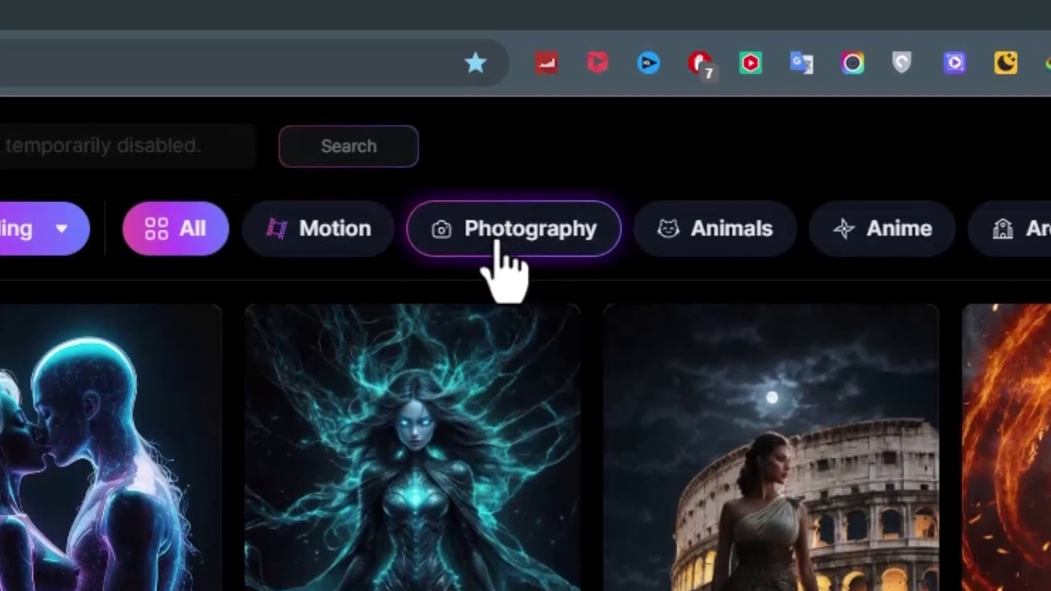
click(500, 268)
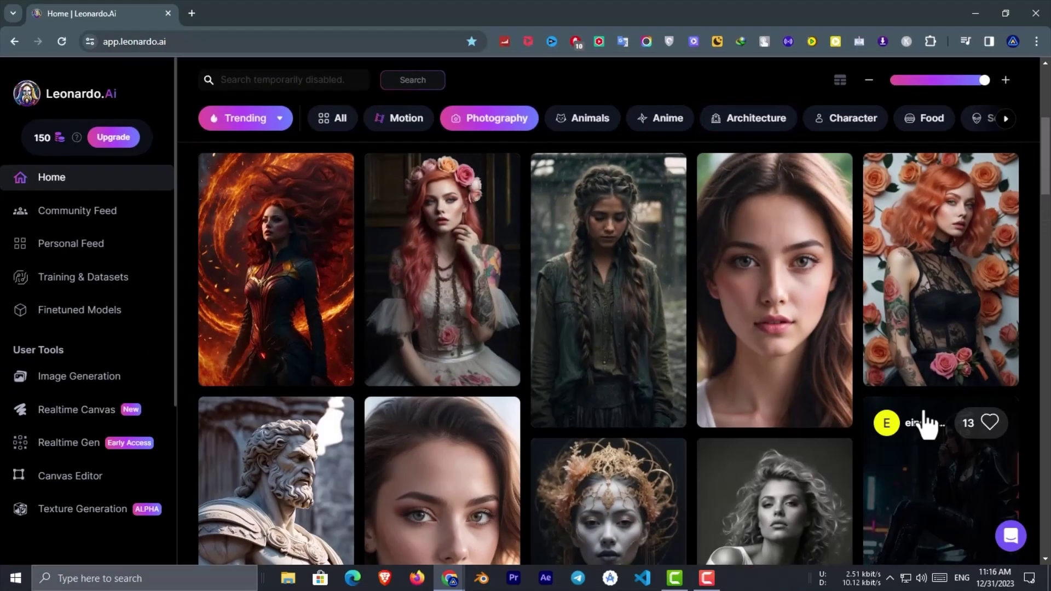
scroll(843, 394, up, 1)
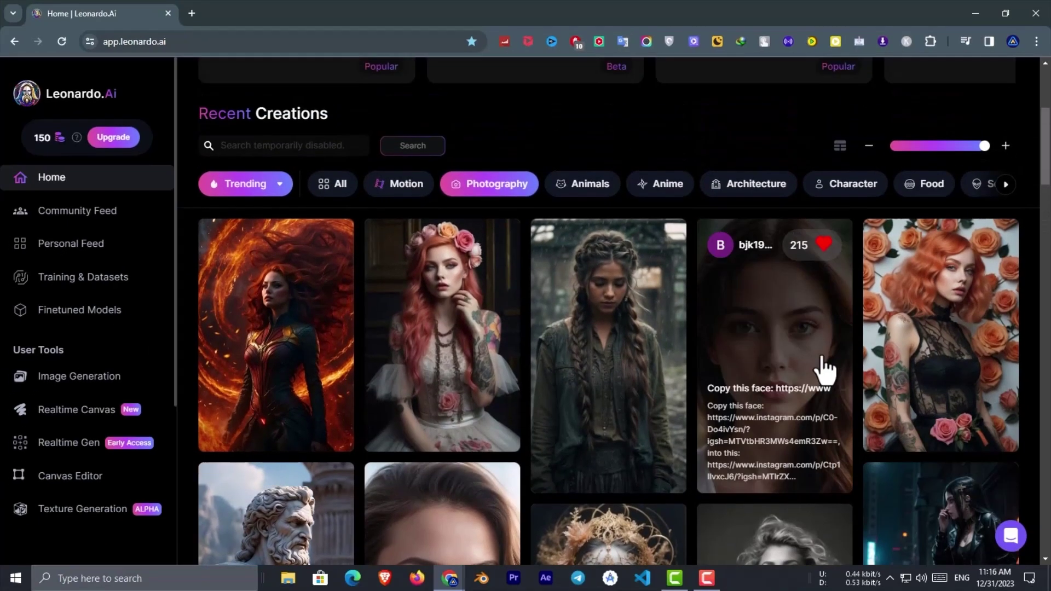
click(774, 347)
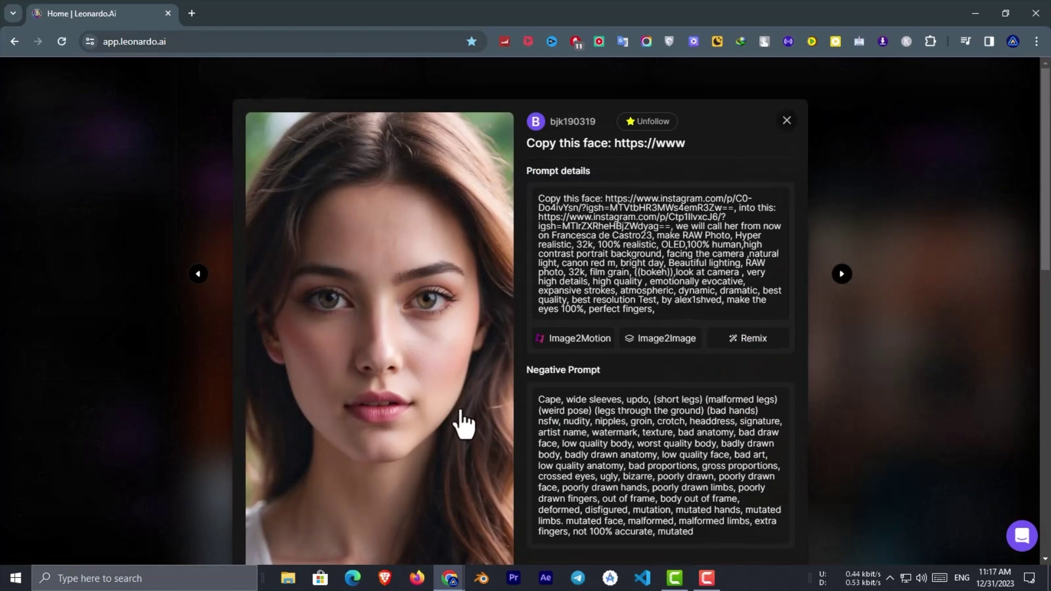
scroll(463, 425, down, 2)
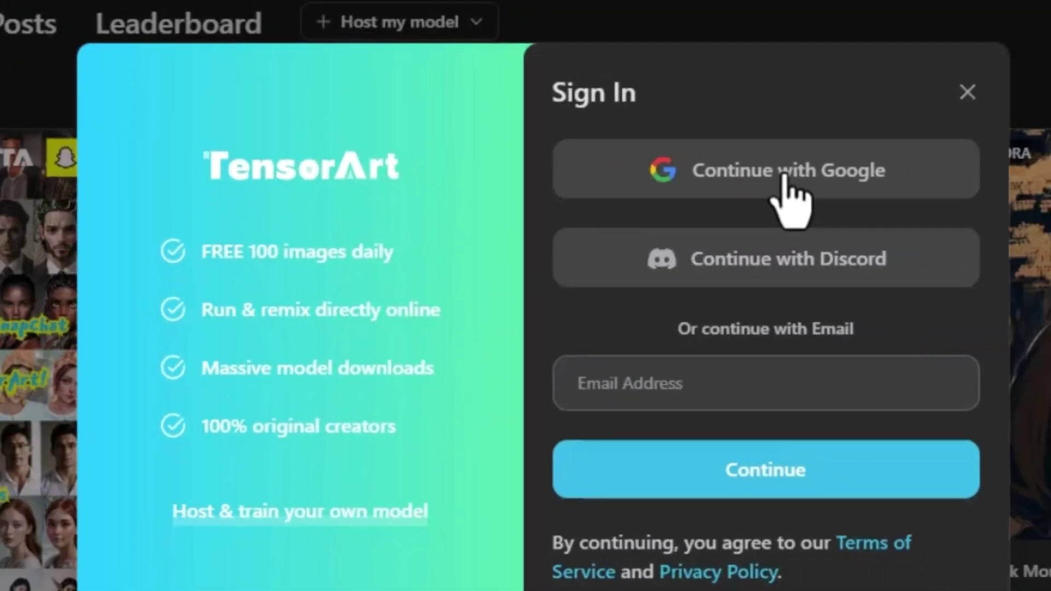
Sign in to Tensor.Art with Google and open the EpiCRealism - pure Evo model page.
click(837, 159)
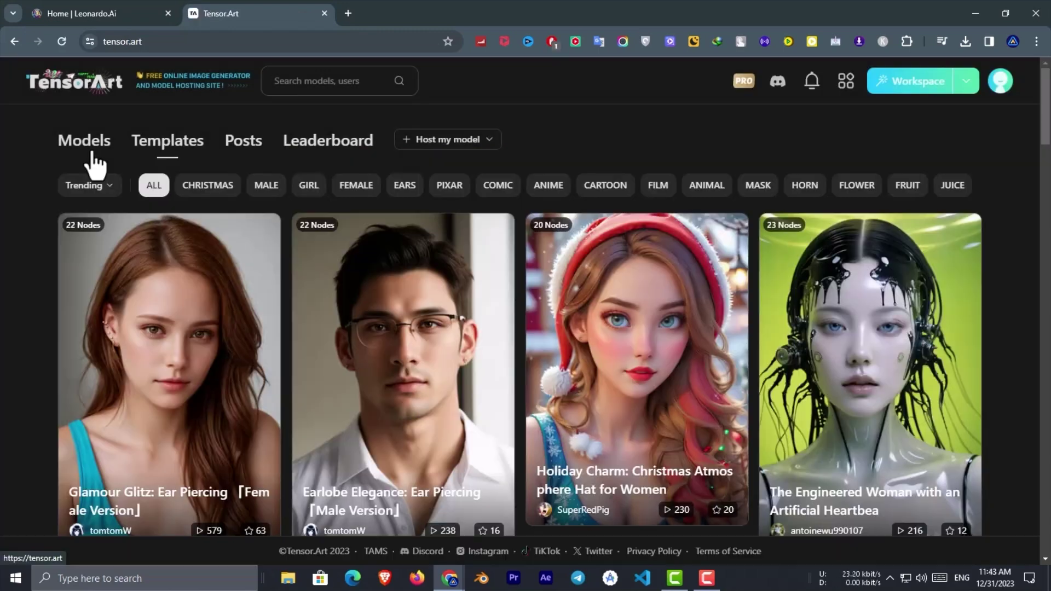
click(86, 156)
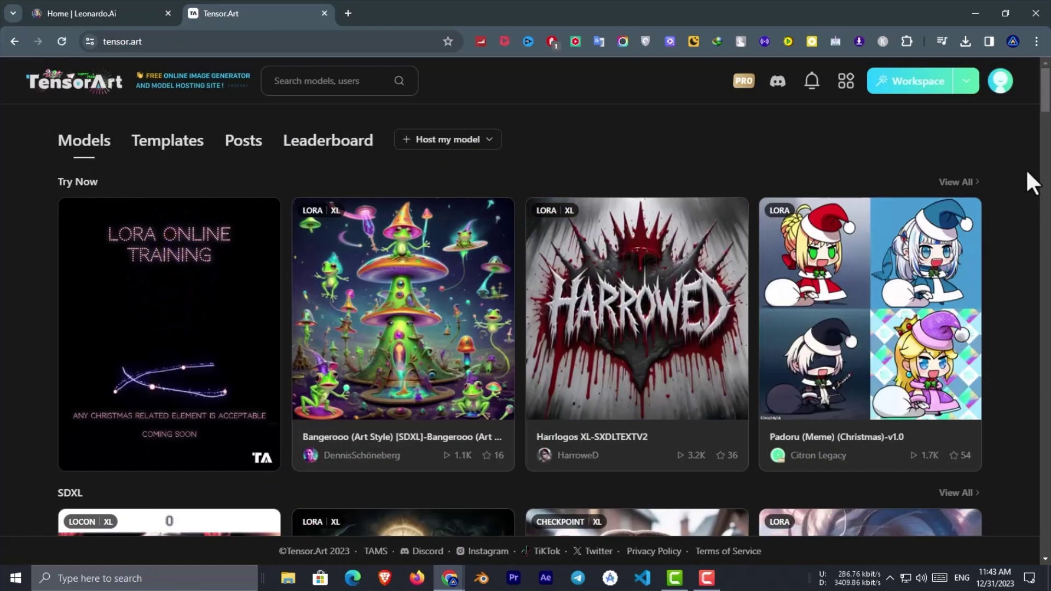
scroll(1013, 216, down, 4)
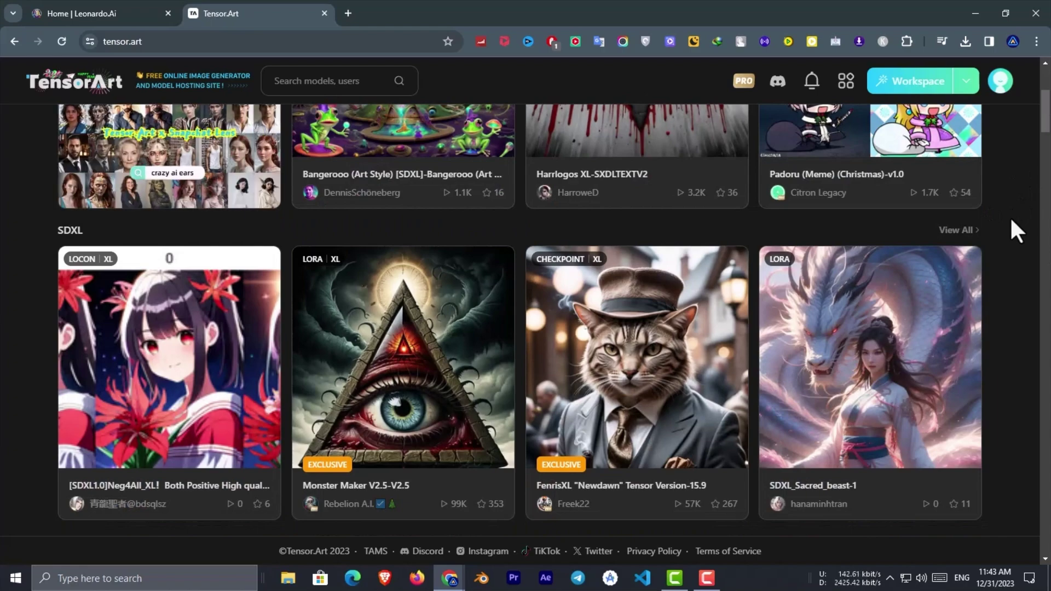
scroll(1012, 220, down, 9)
scroll(1011, 220, down, 10)
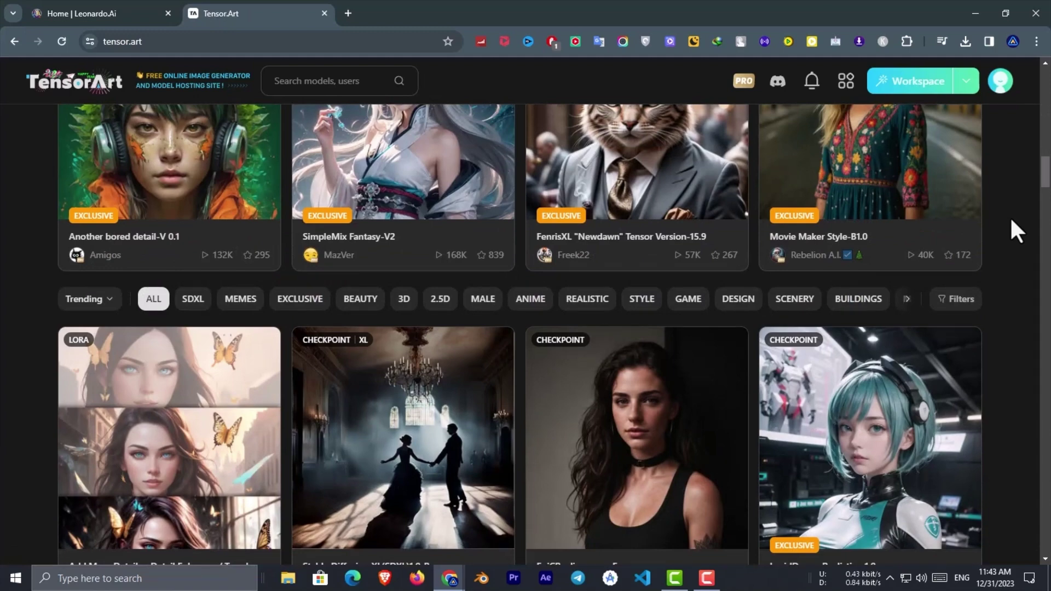
scroll(1022, 288, down, 3)
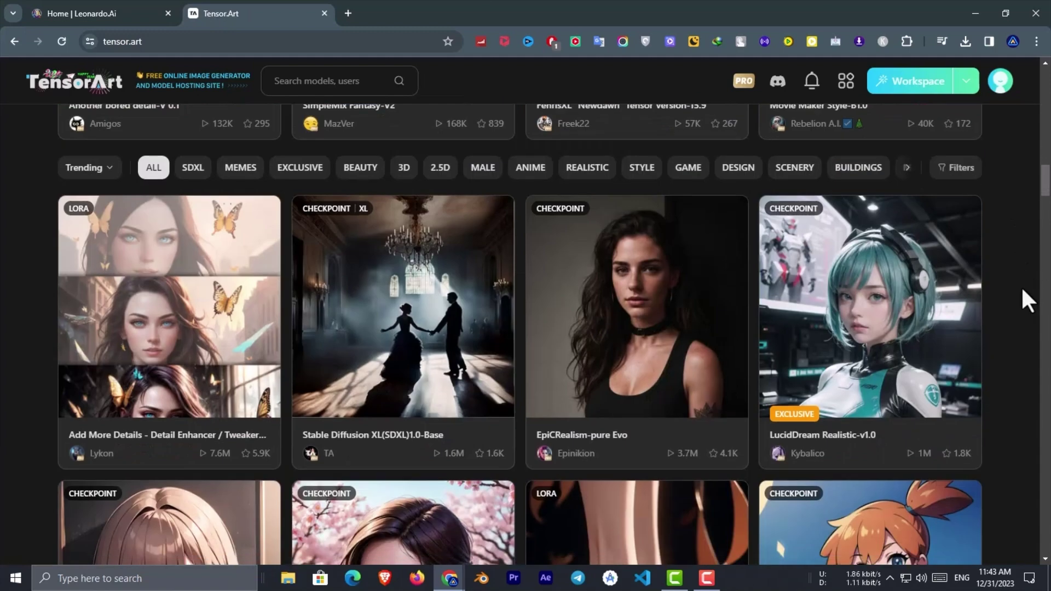
scroll(1022, 288, down, 1)
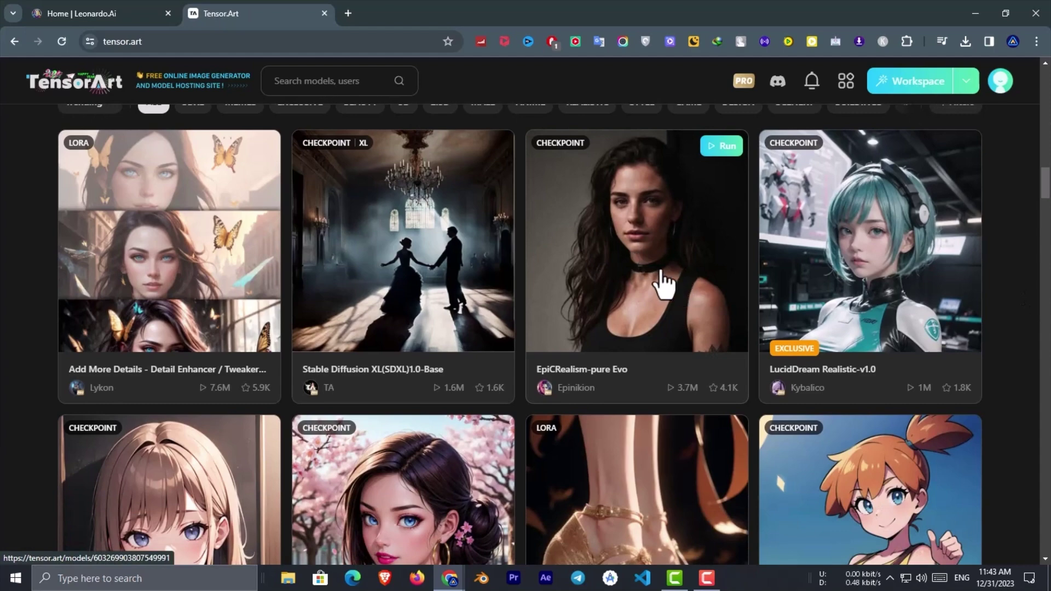
click(662, 283)
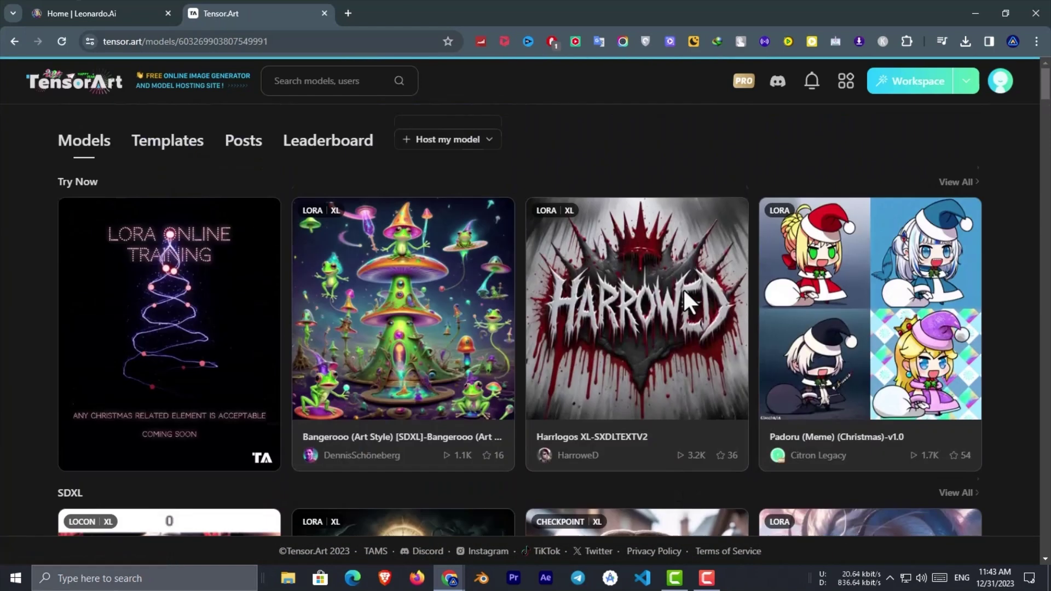
Open the pink-haired woman's 'Best faces and design' post from the model's Related Posts.
scroll(960, 285, down, 2)
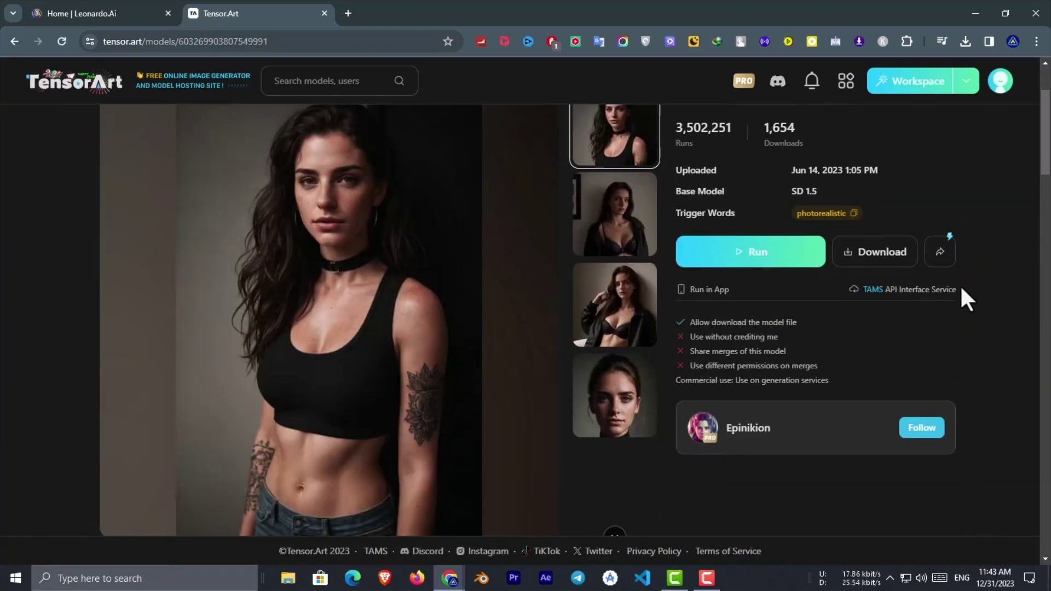
scroll(961, 289, down, 15)
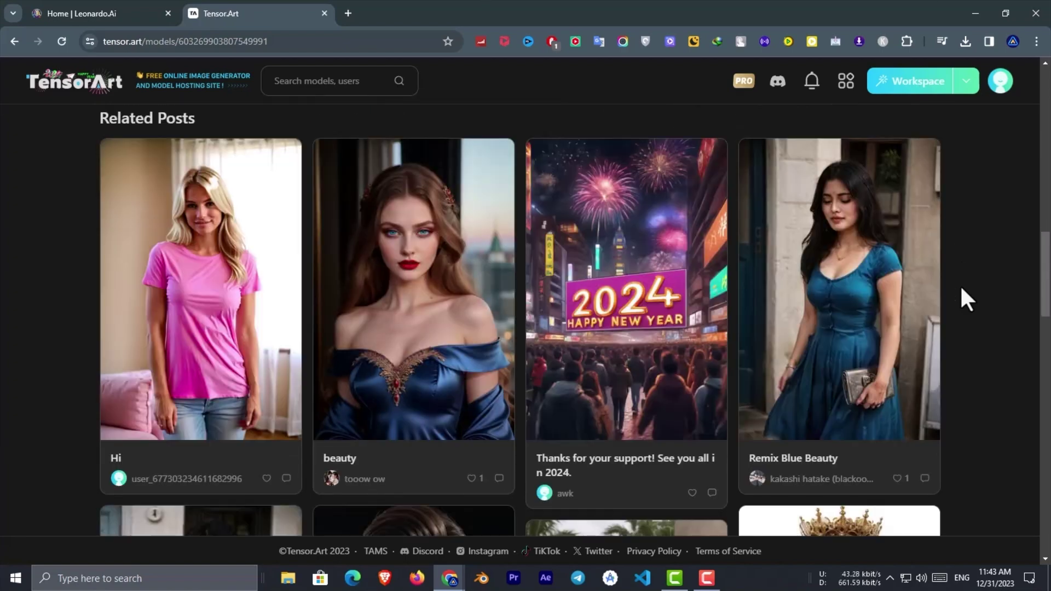
scroll(960, 285, down, 8)
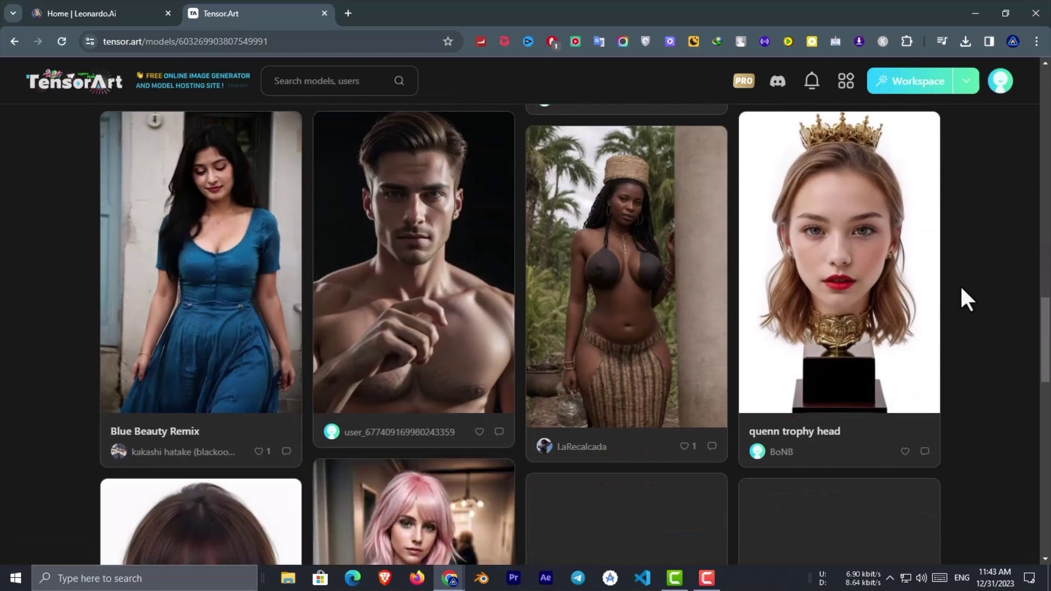
scroll(962, 289, down, 5)
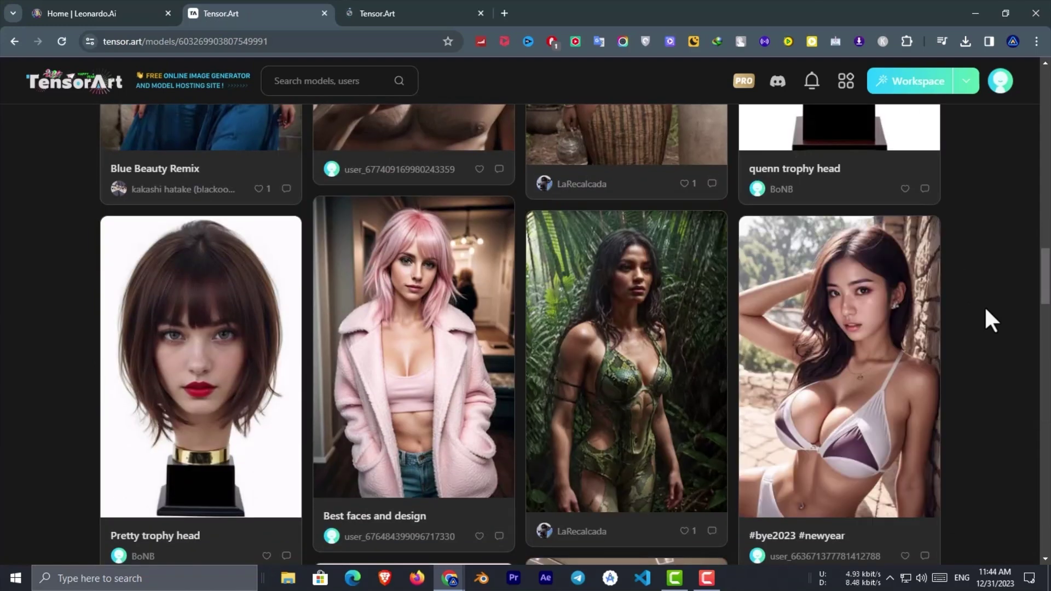
scroll(987, 317, down, 1)
click(416, 312)
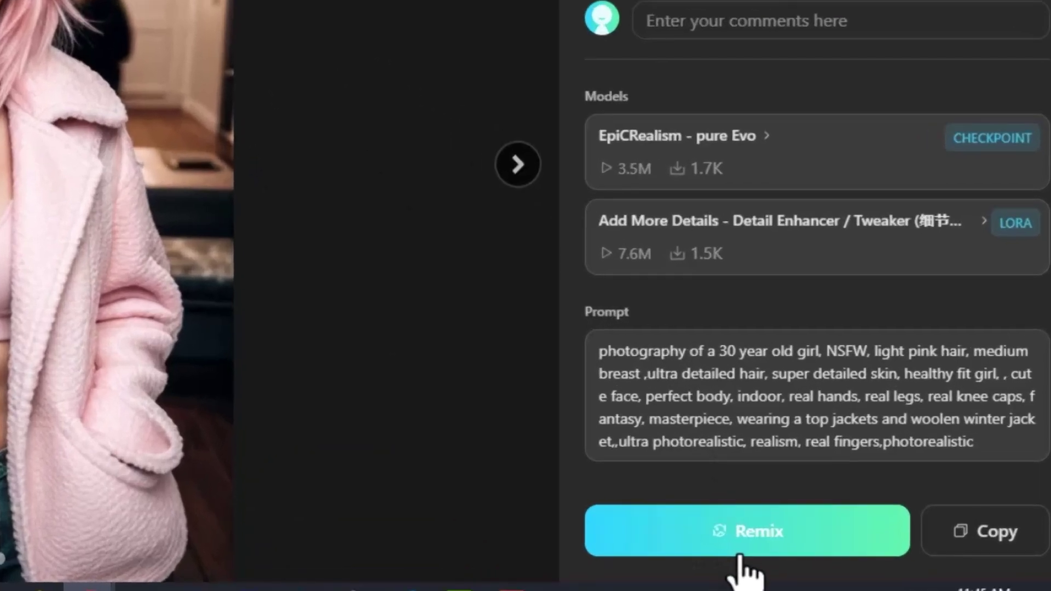
Remix the post with Generation Count 2 and Square aspect ratio, then generate.
click(739, 554)
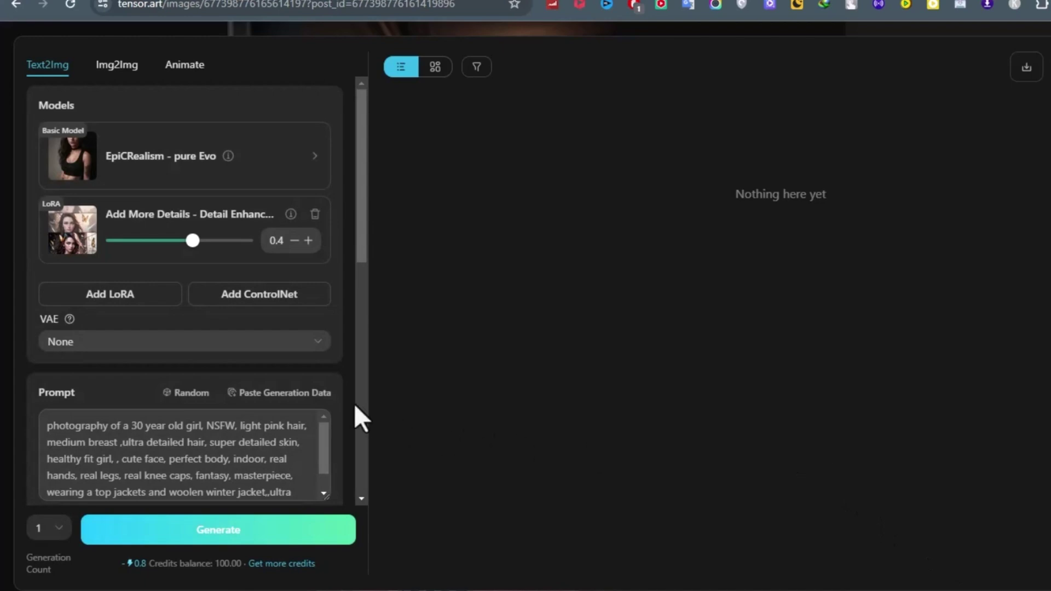
click(36, 539)
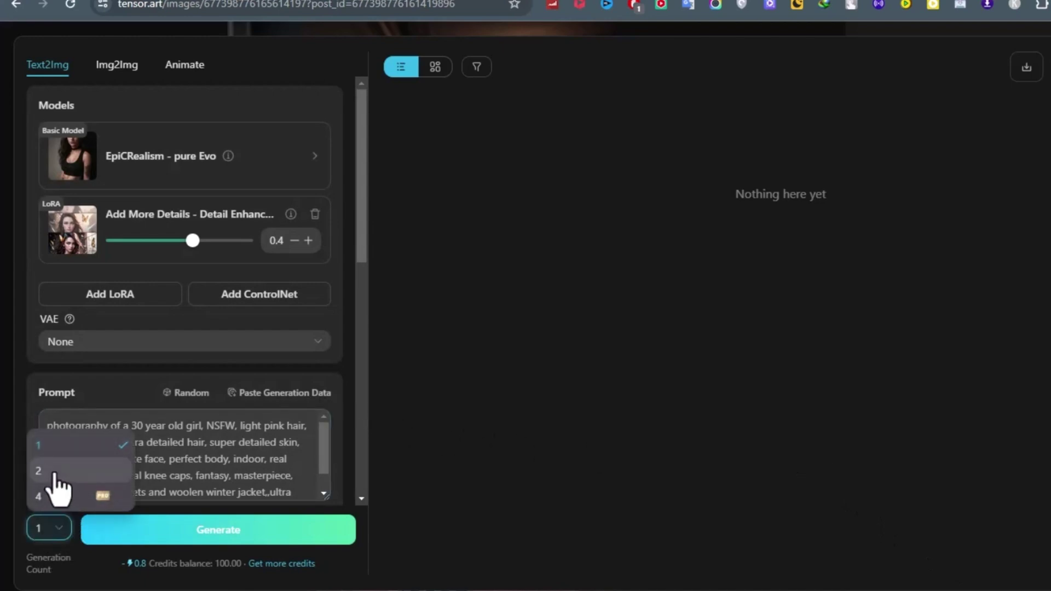
click(51, 485)
scroll(231, 314, down, 10)
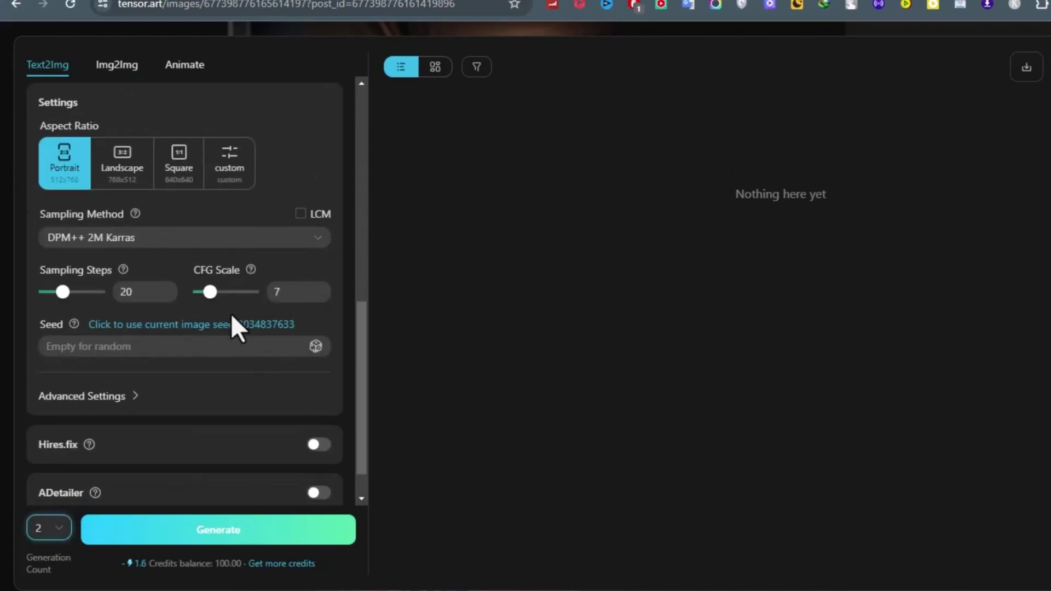
scroll(231, 313, up, 2)
click(179, 264)
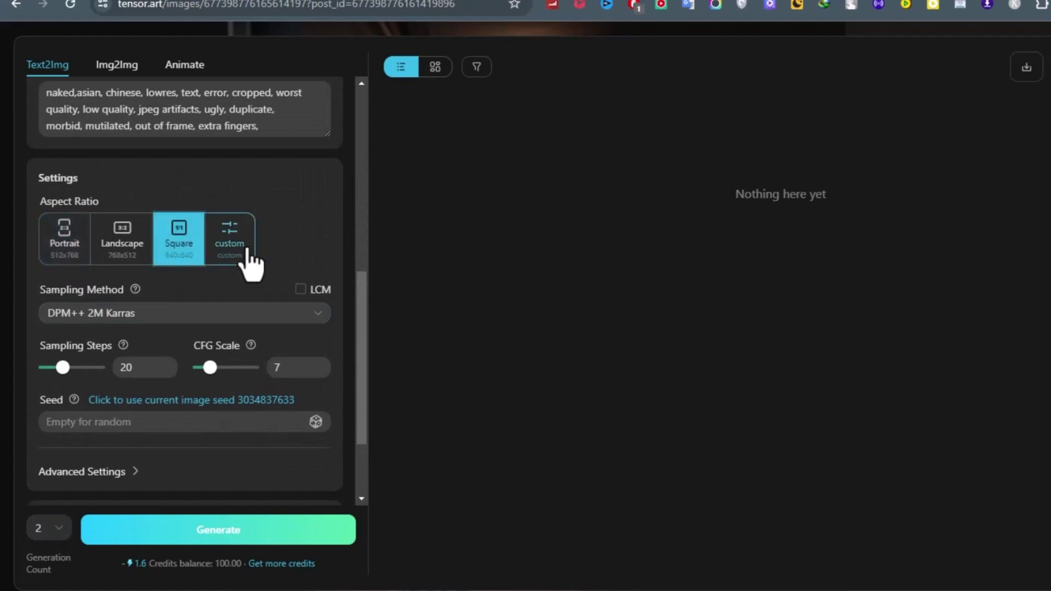
click(180, 313)
scroll(294, 305, up, 2)
scroll(244, 298, down, 2)
scroll(164, 375, up, 10)
scroll(162, 363, up, 1)
click(217, 541)
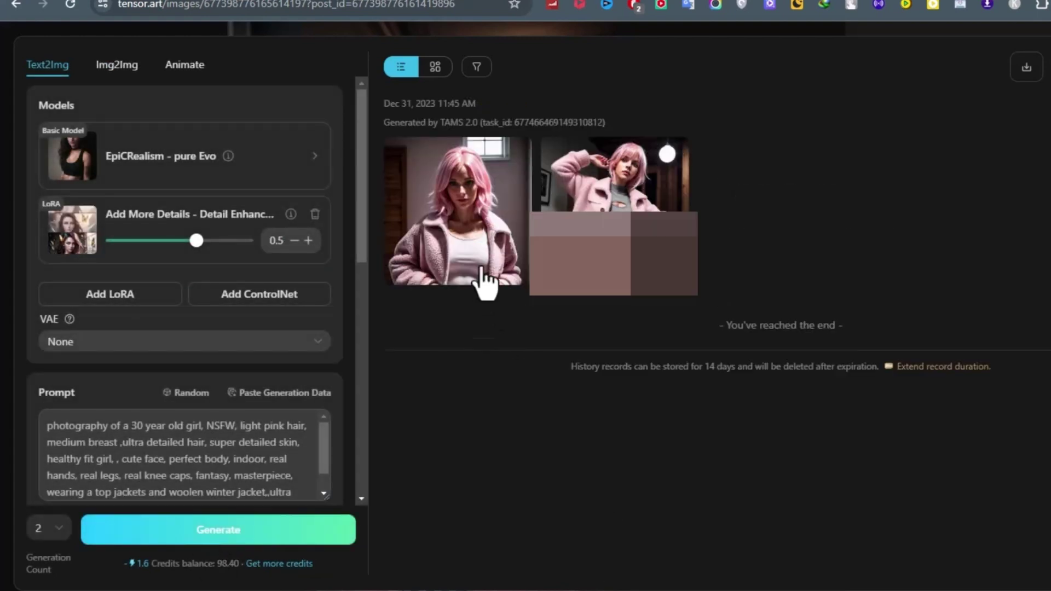
Raise the Add More Details LoRA's strength slightly for the next run.
scroll(269, 300, down, 4)
scroll(252, 324, up, 4)
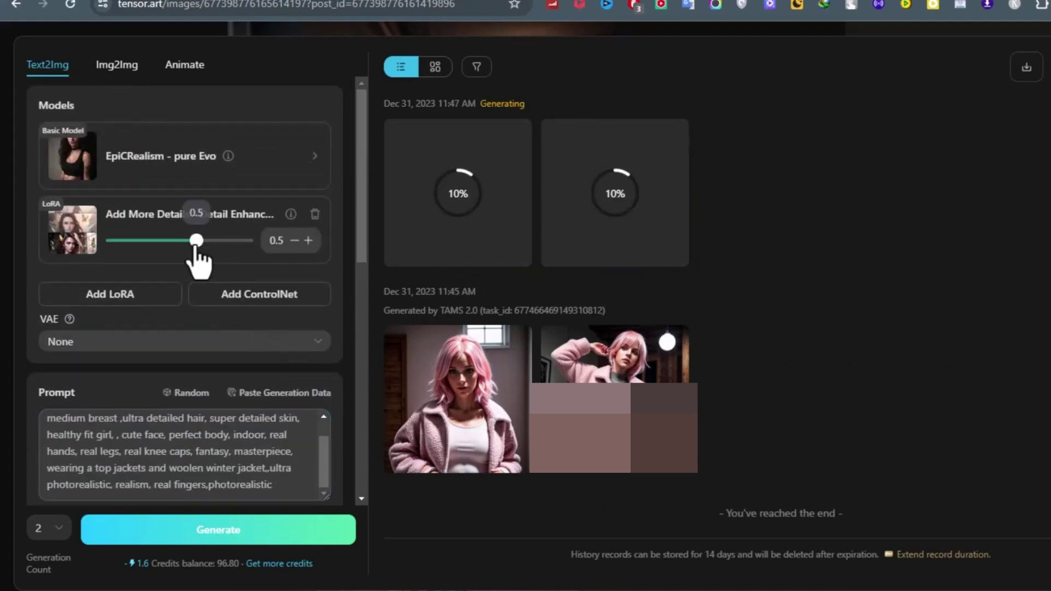
drag(197, 240, 202, 240)
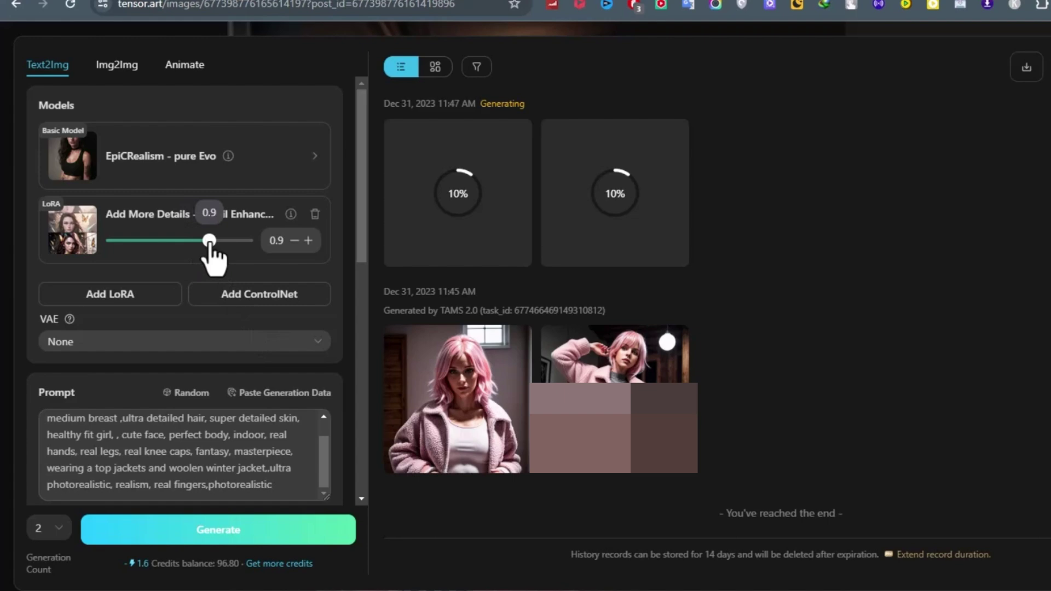
scroll(182, 286, down, 4)
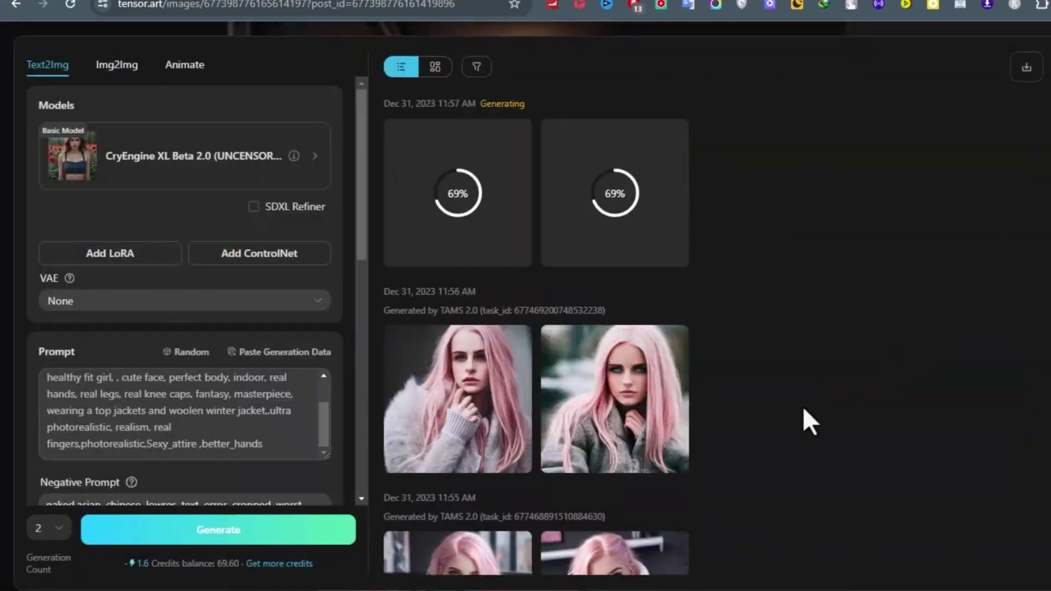
scroll(622, 282, down, 15)
scroll(587, 249, down, 5)
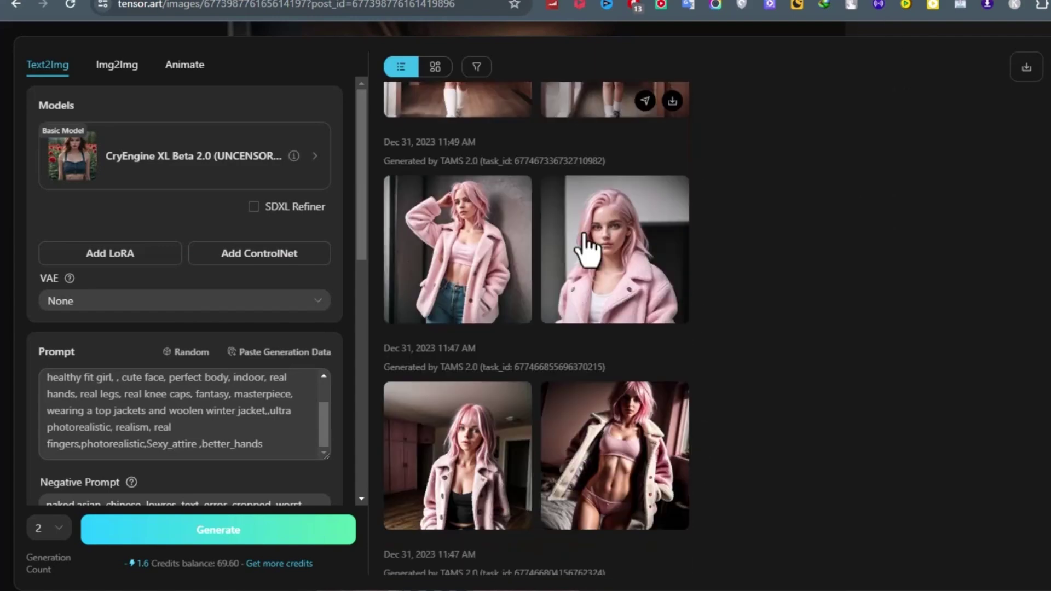
scroll(589, 359, down, 3)
scroll(572, 384, down, 3)
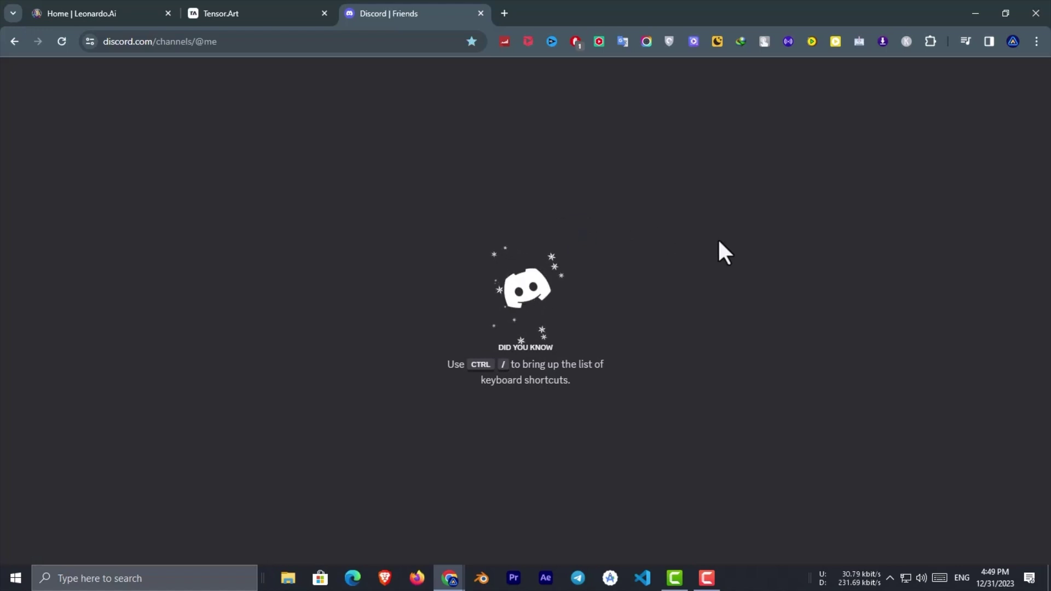
Dismiss the spam notice and create a 'For me and my friends' server named AI's server.
click(237, 510)
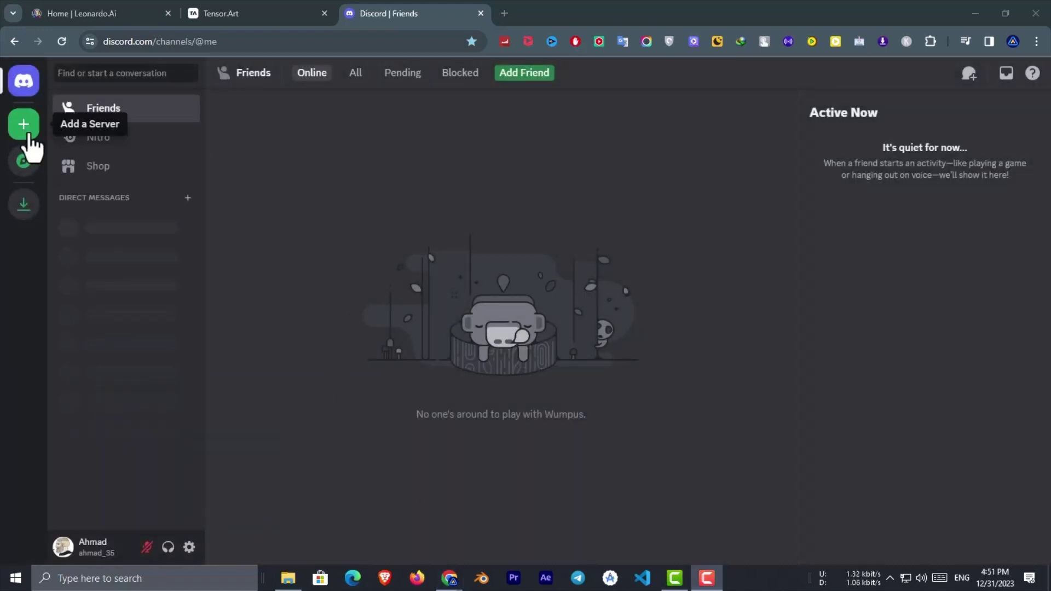
click(24, 126)
click(493, 303)
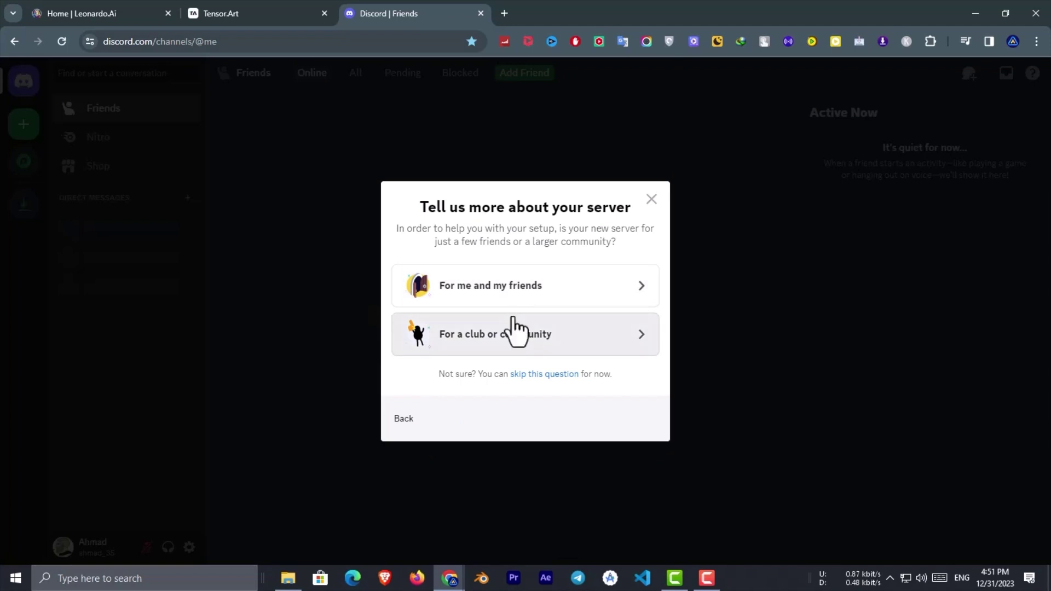
click(555, 298)
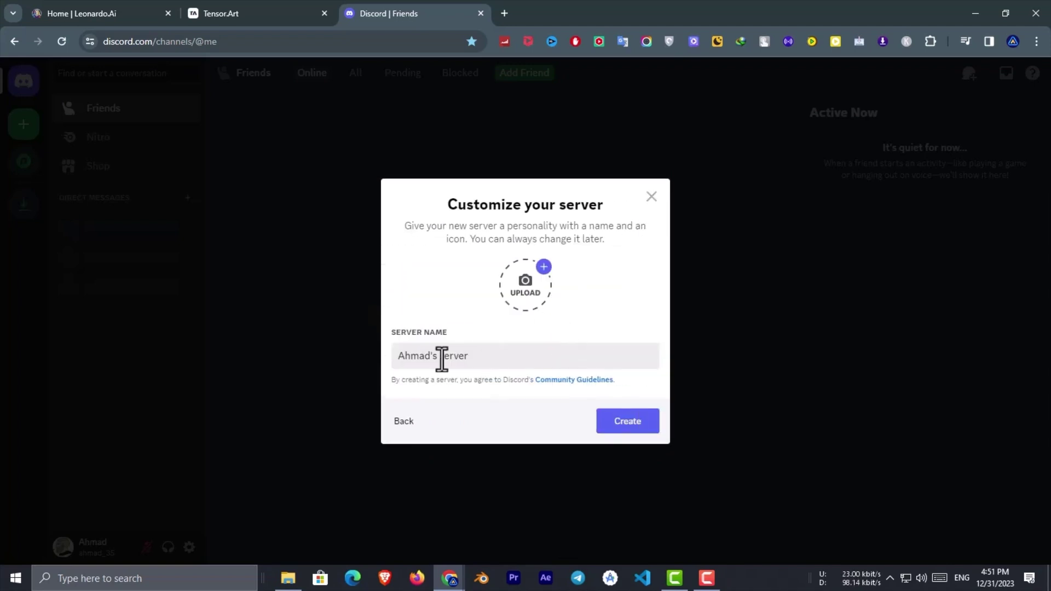
text(Al)
click(615, 427)
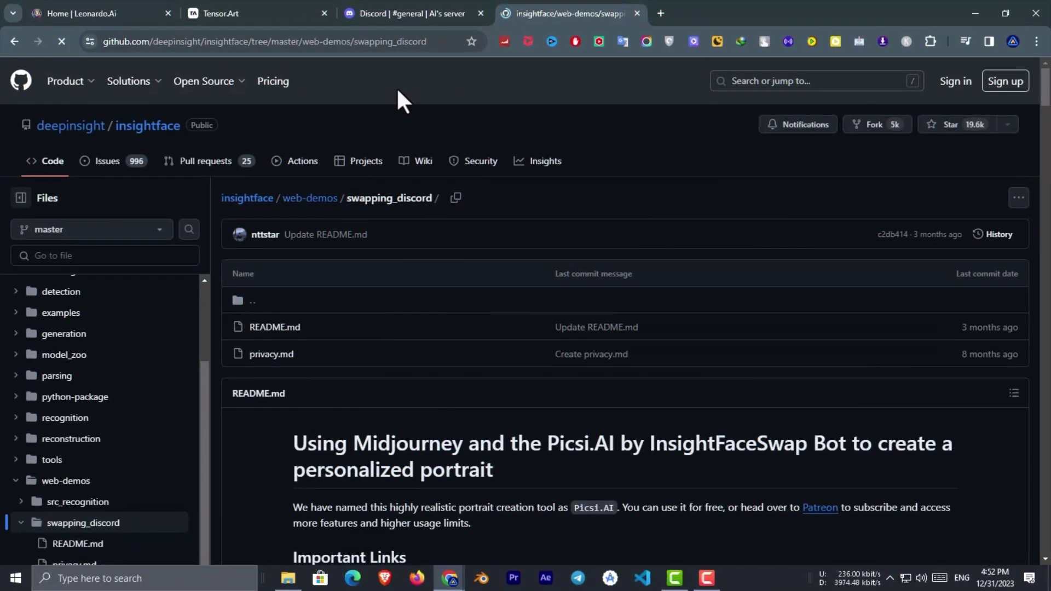
Scroll the swapping_discord README down to the step-by-step bot invite link.
scroll(847, 487, down, 1)
scroll(813, 426, down, 20)
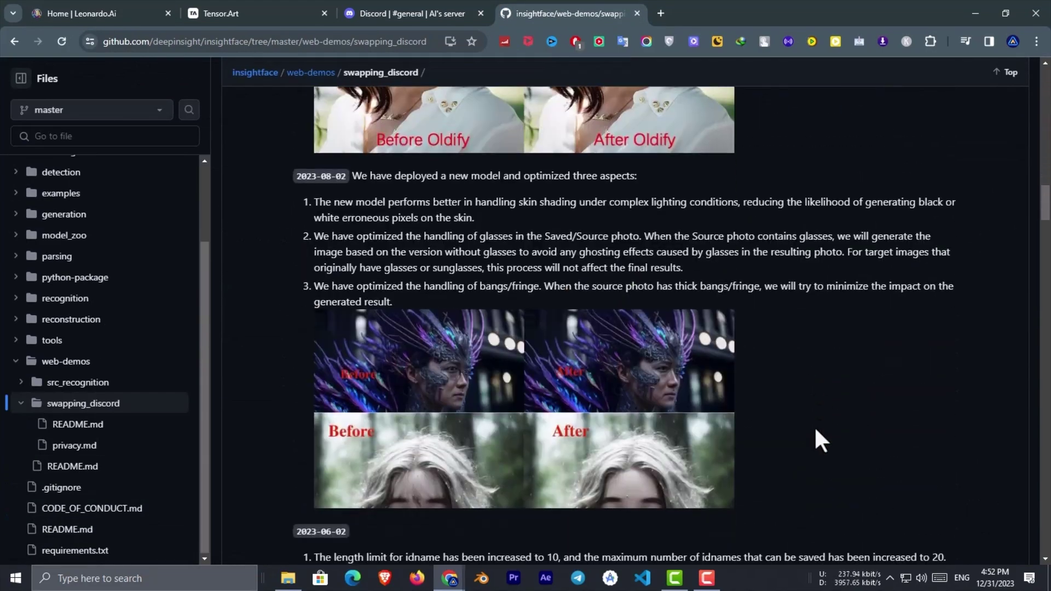
scroll(814, 426, down, 20)
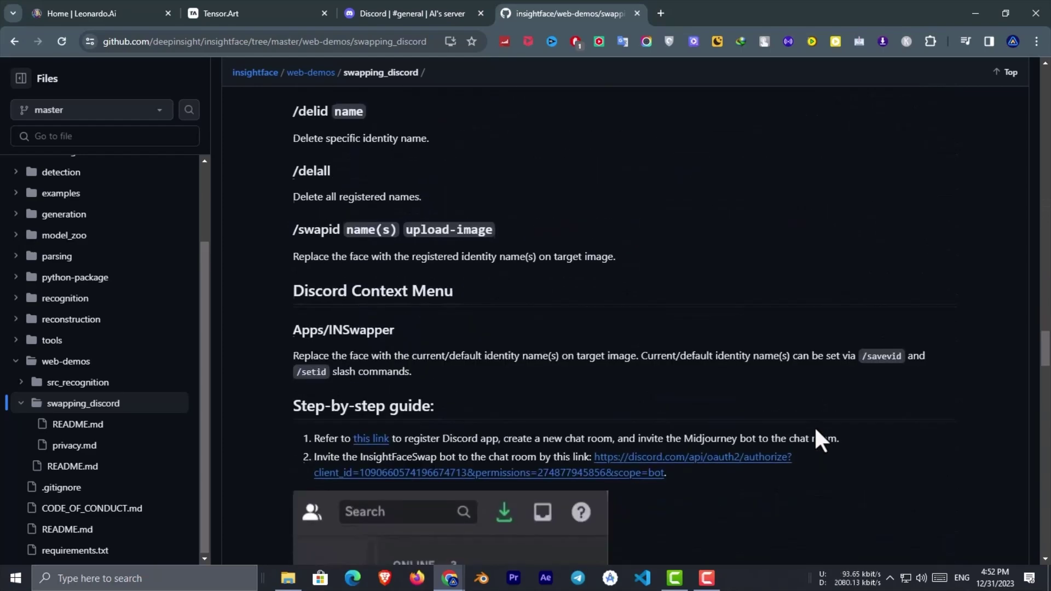
scroll(815, 431, down, 5)
scroll(816, 431, up, 3)
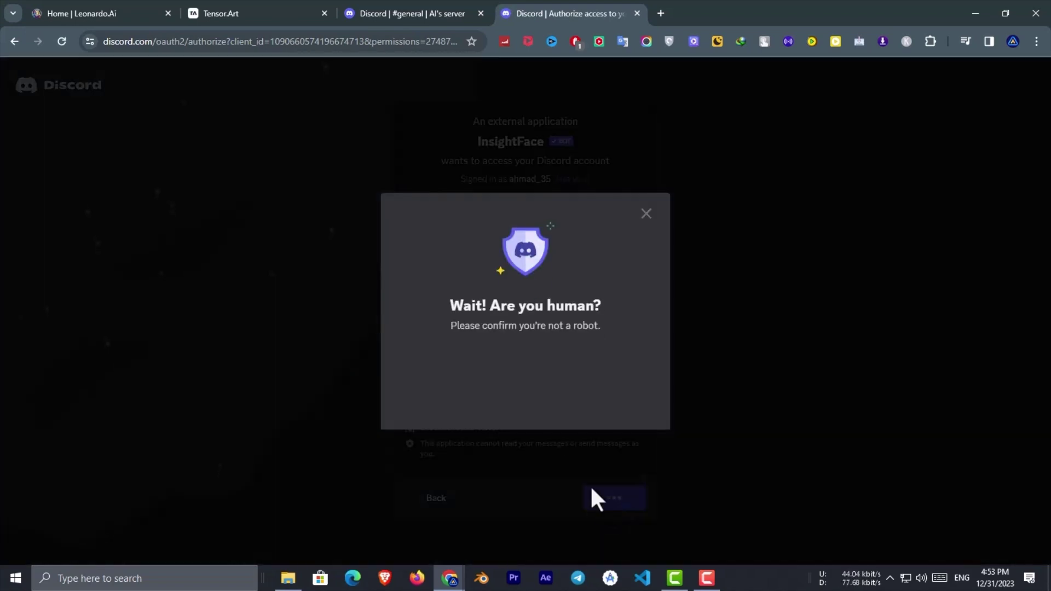
Finish authorizing InsightFace, go to AI's server and view the InsightFaceSwap bot's profile.
click(448, 375)
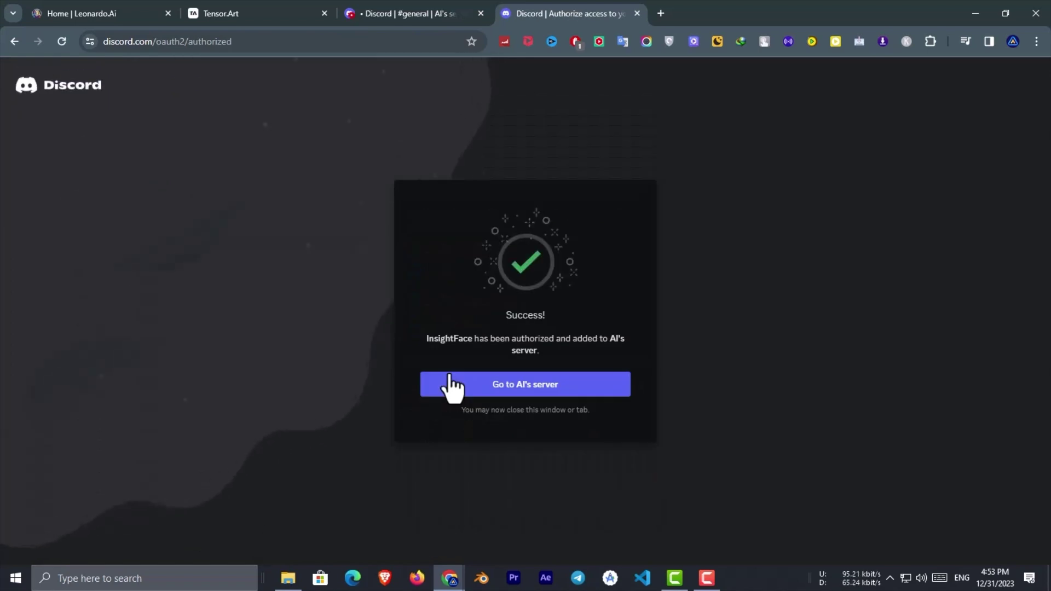
click(514, 390)
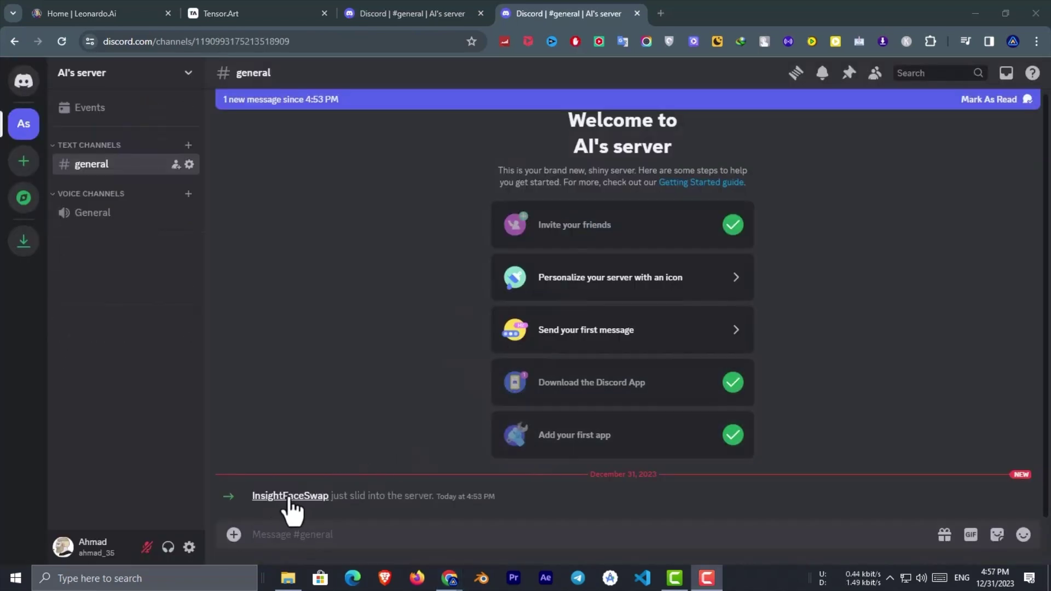
click(289, 497)
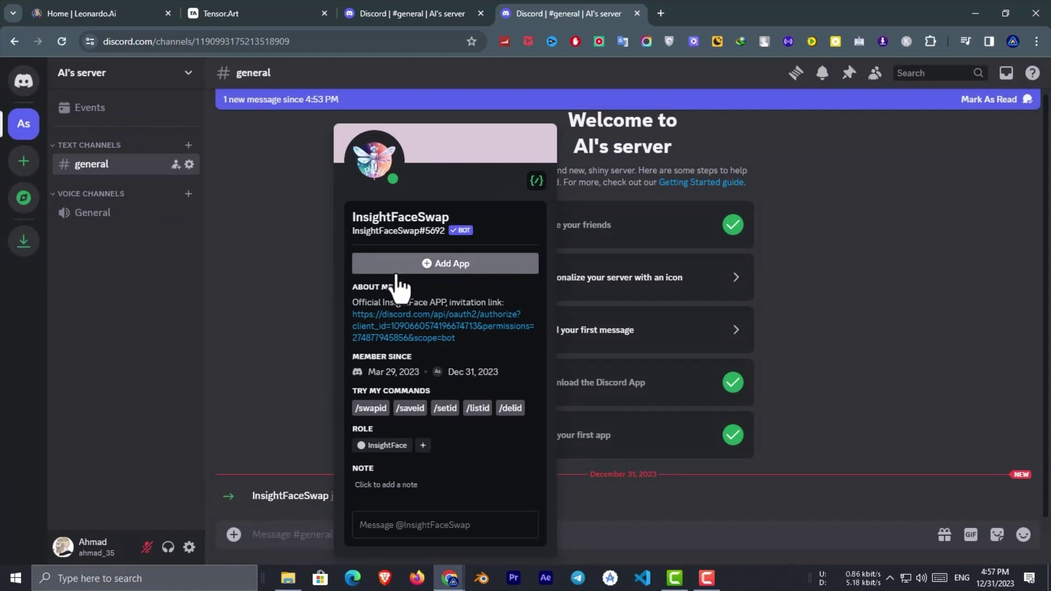
Send /saveid with idname mia and mainimage1.jpg attached as the face image.
click(285, 498)
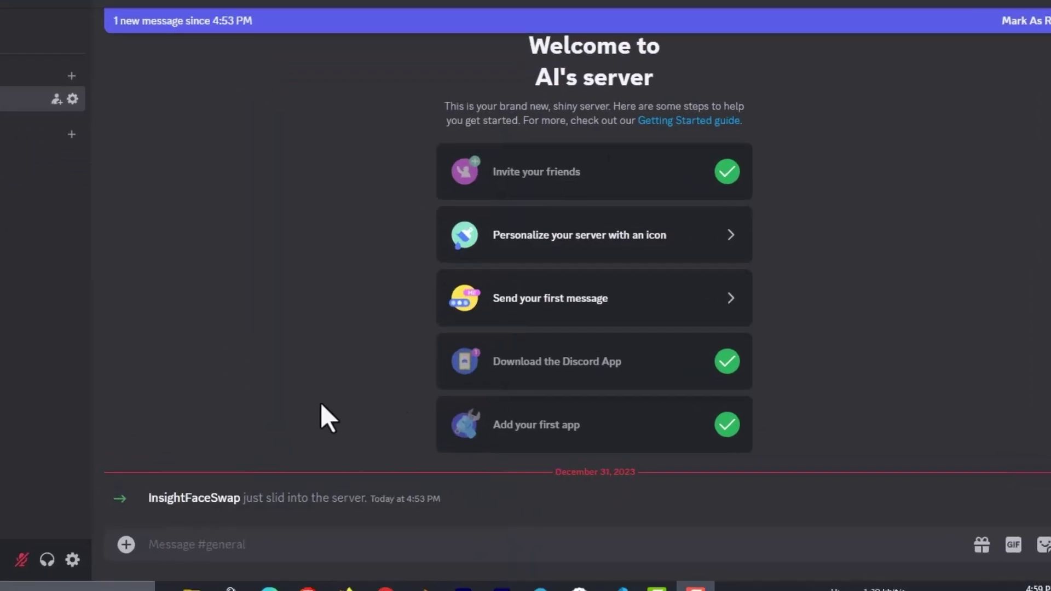
click(230, 543)
text(/sav)
click(183, 503)
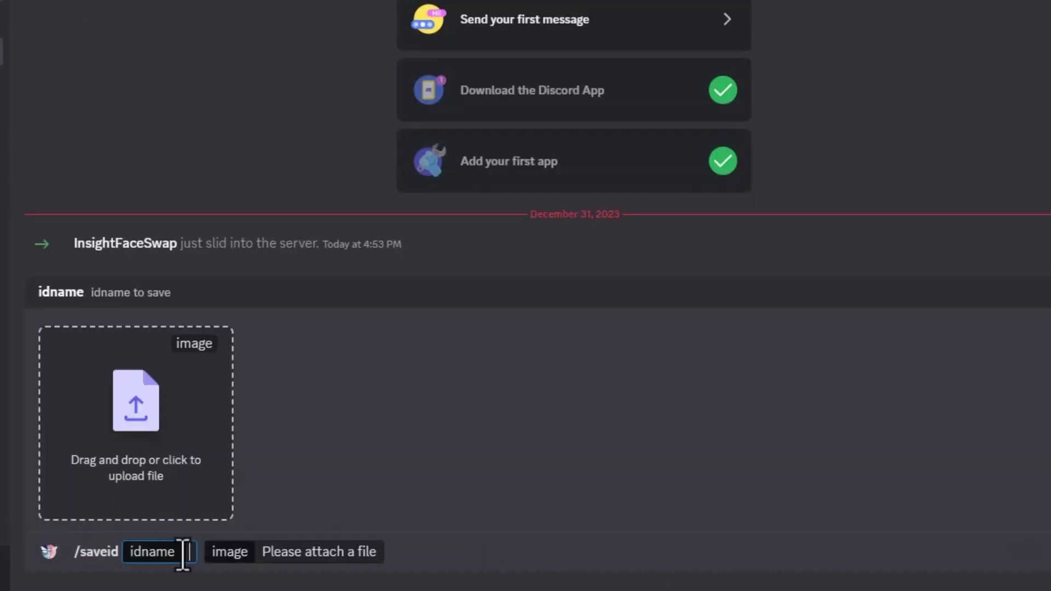
text(mia)
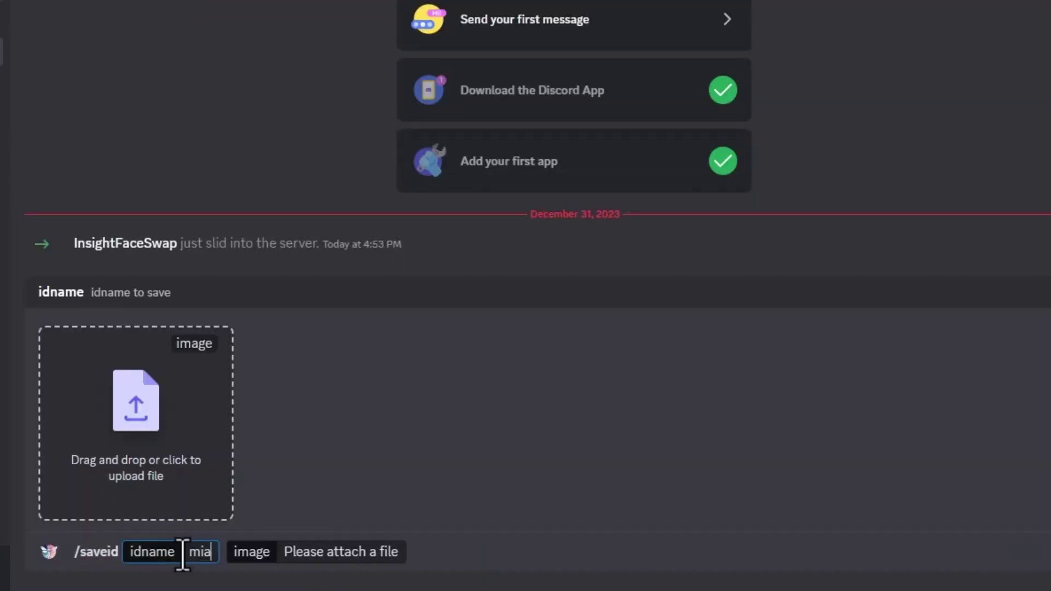
click(307, 555)
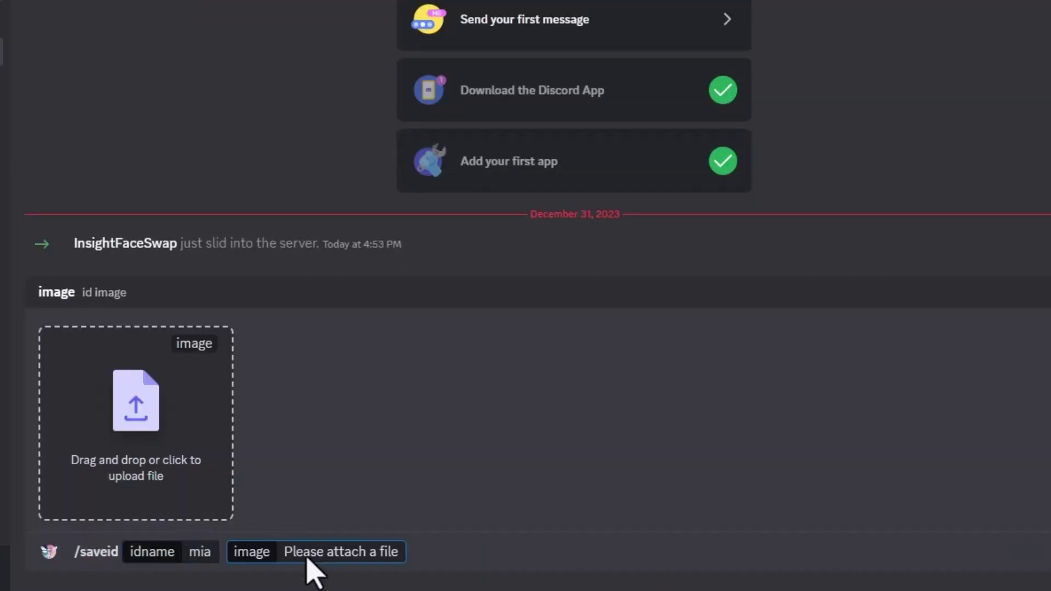
click(118, 408)
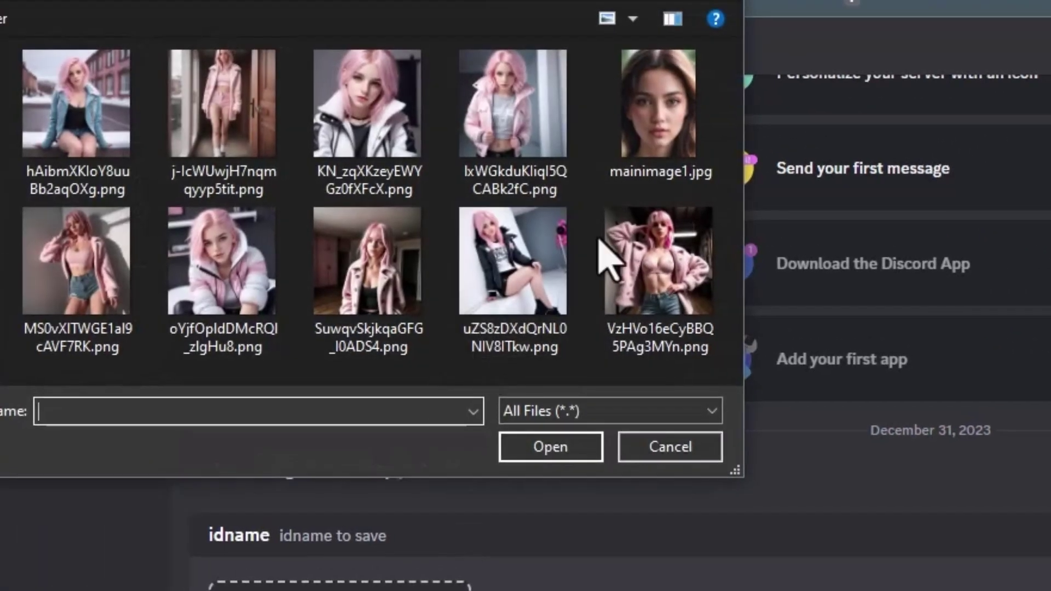
click(673, 141)
double_click(679, 158)
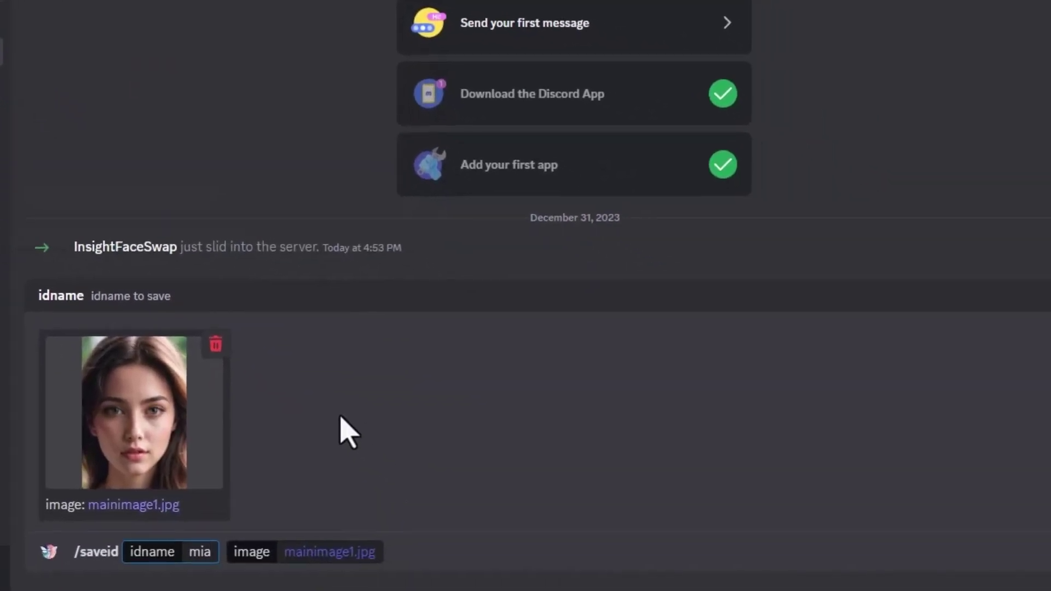
key(Return)
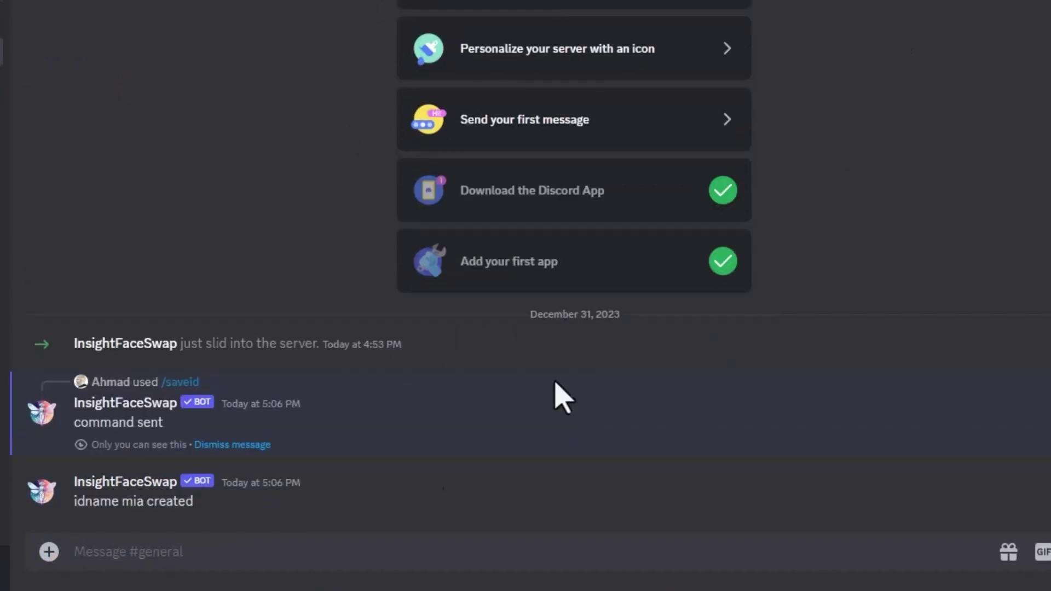
Send /swapid with idname mia and the snowy-street pink-haired photo as the target.
text(/swa)
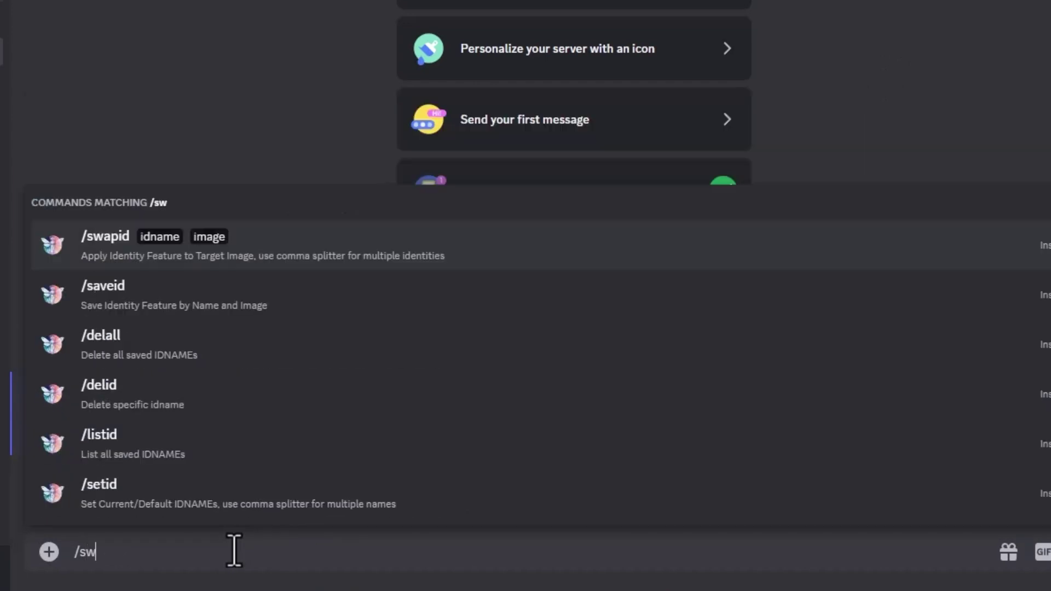
click(122, 257)
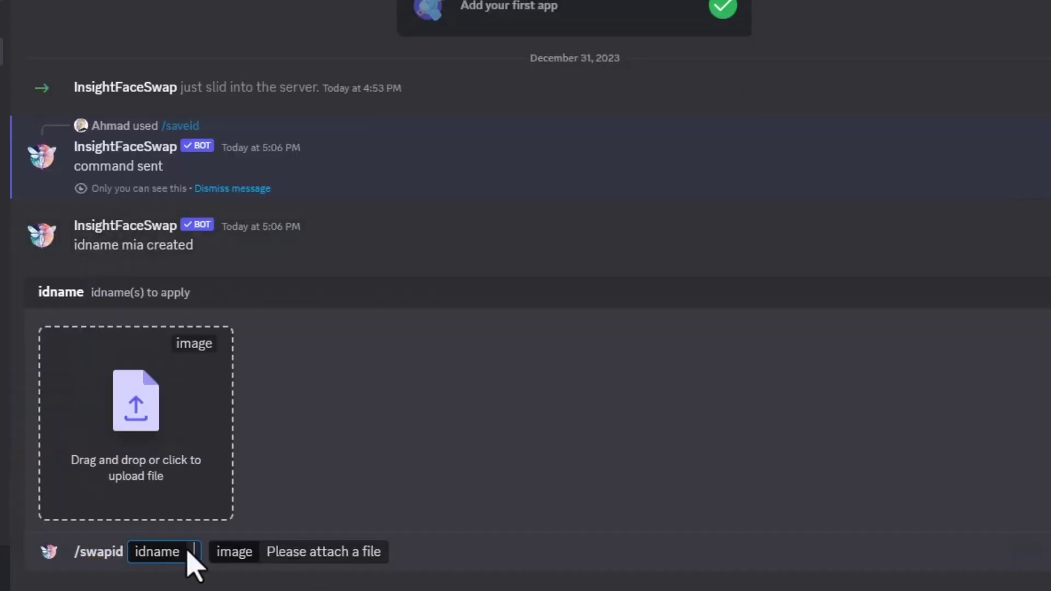
text(mia)
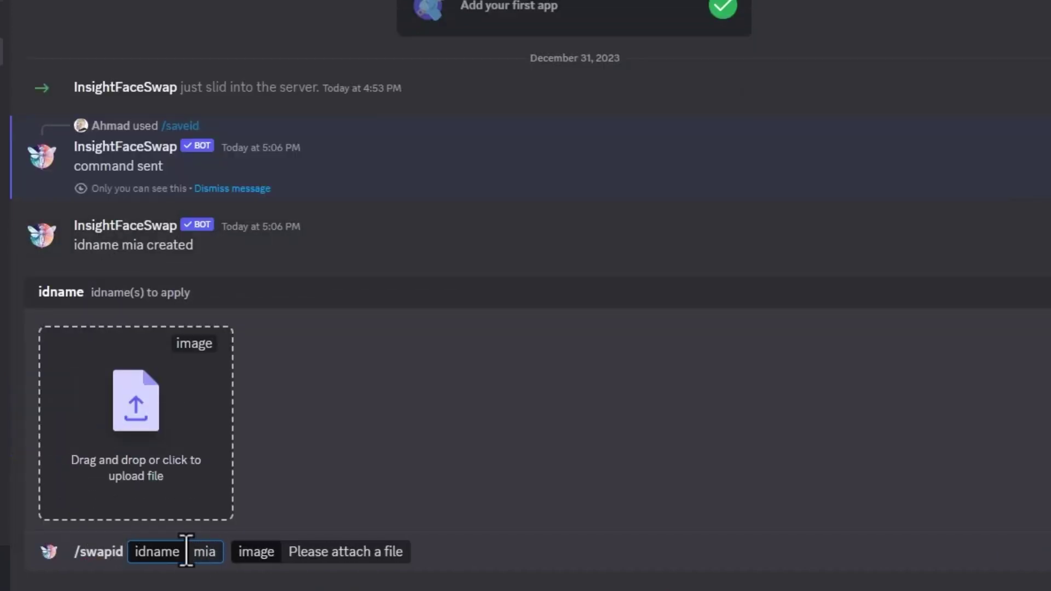
click(138, 443)
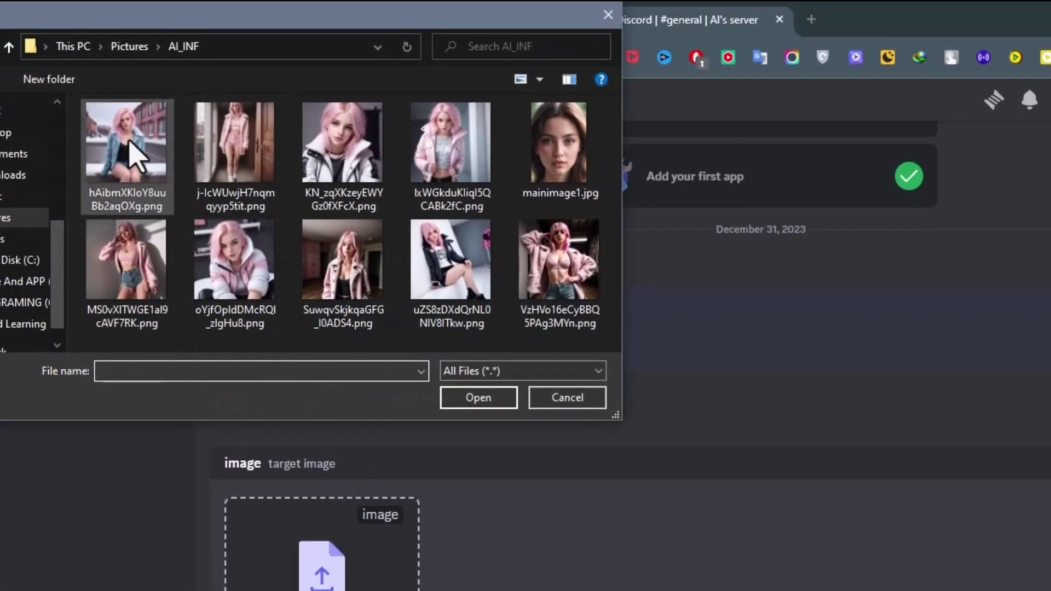
double_click(100, 127)
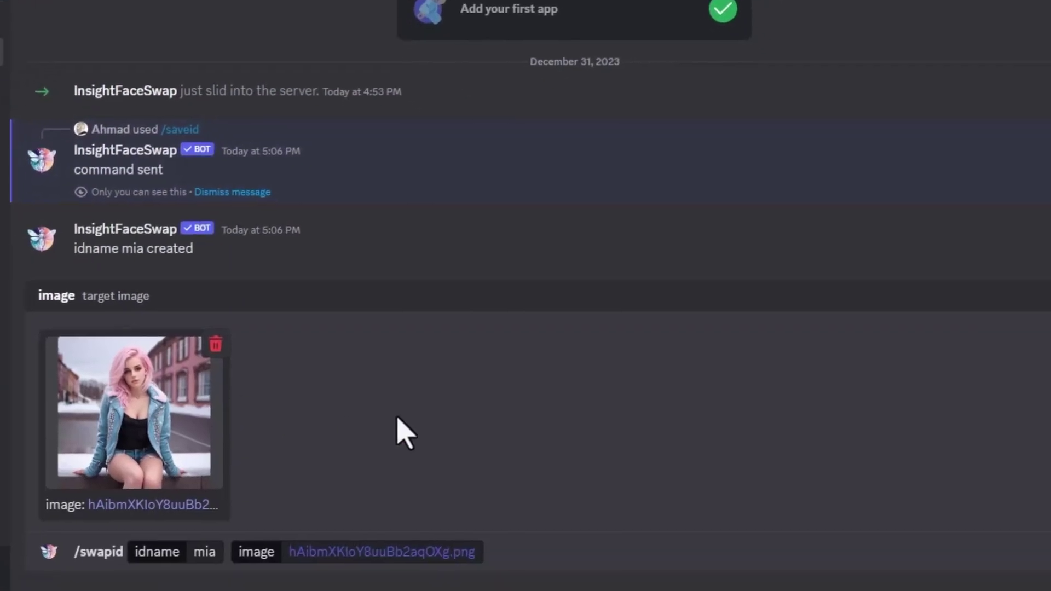
key(Return)
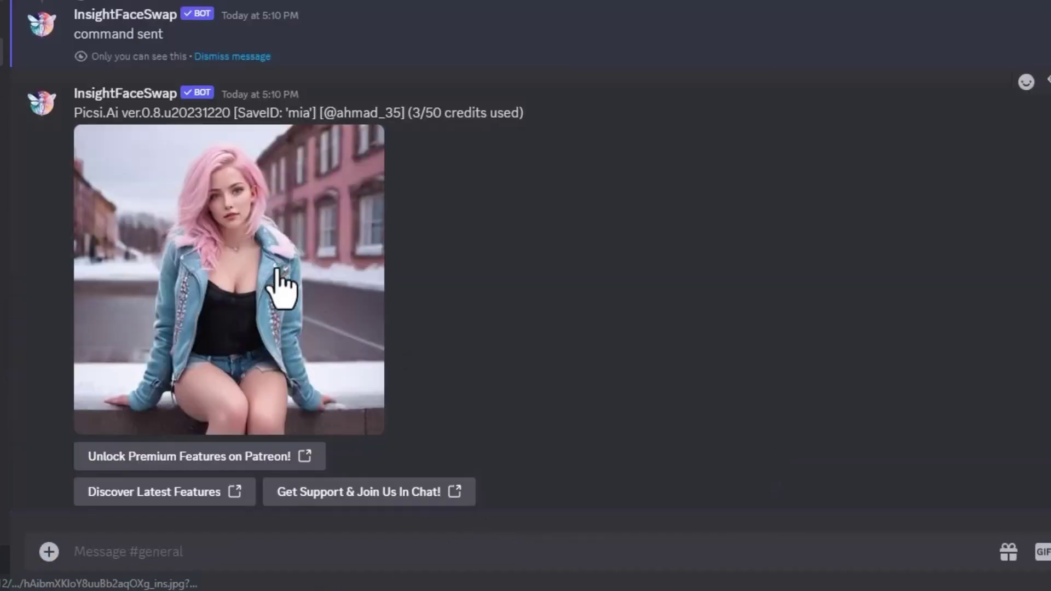
Enlarge the face-swapped snowy-street result to inspect it, then close the viewer.
click(281, 286)
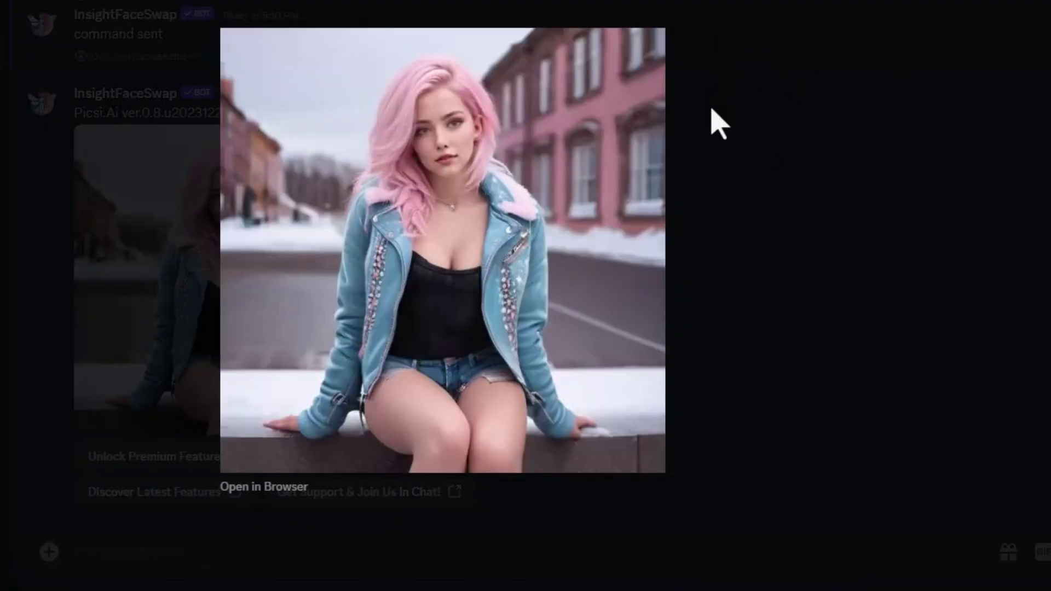
click(753, 159)
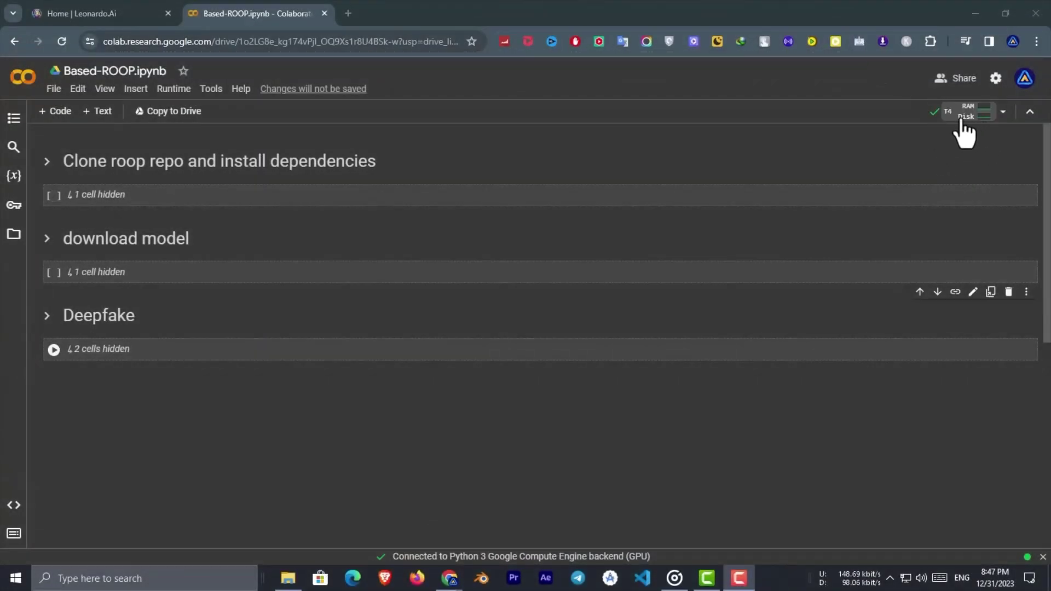
Run the 'Clone roop repo and install dependencies' cell, choosing Run anyway at the warning.
mouse_move(962, 127)
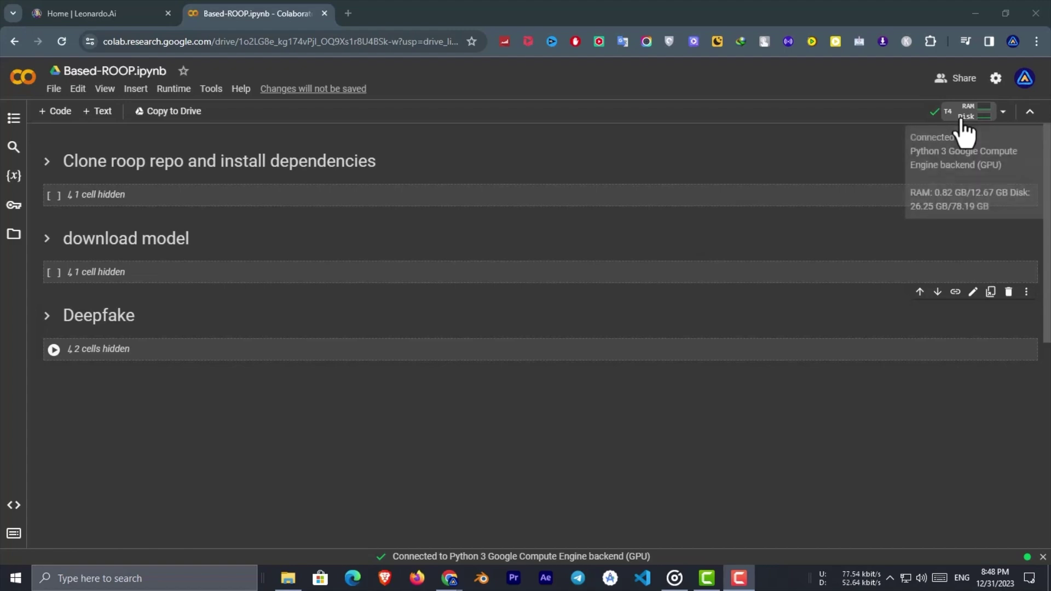
click(46, 161)
click(46, 161)
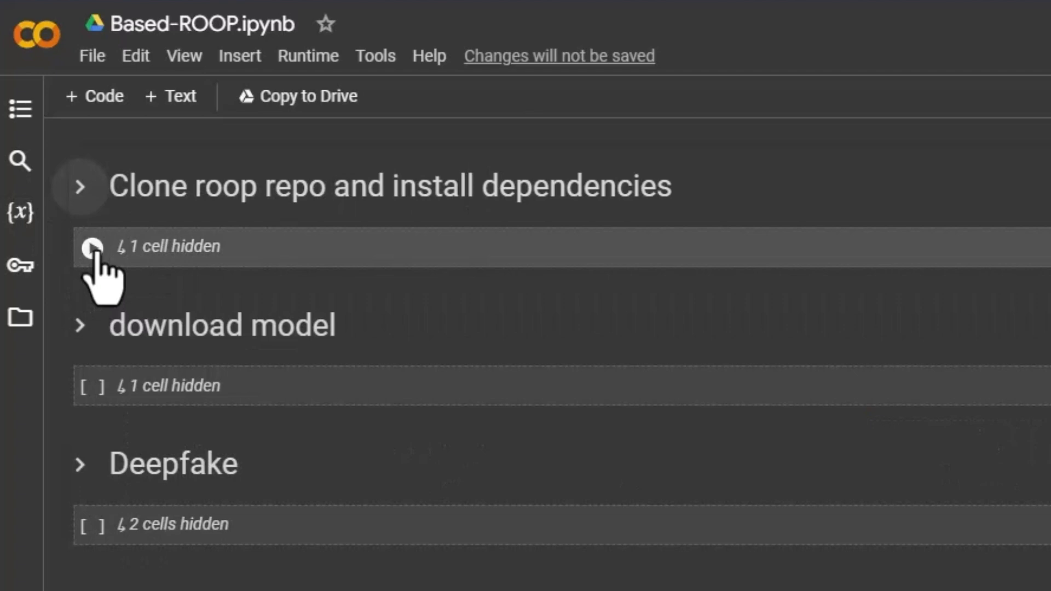
click(92, 249)
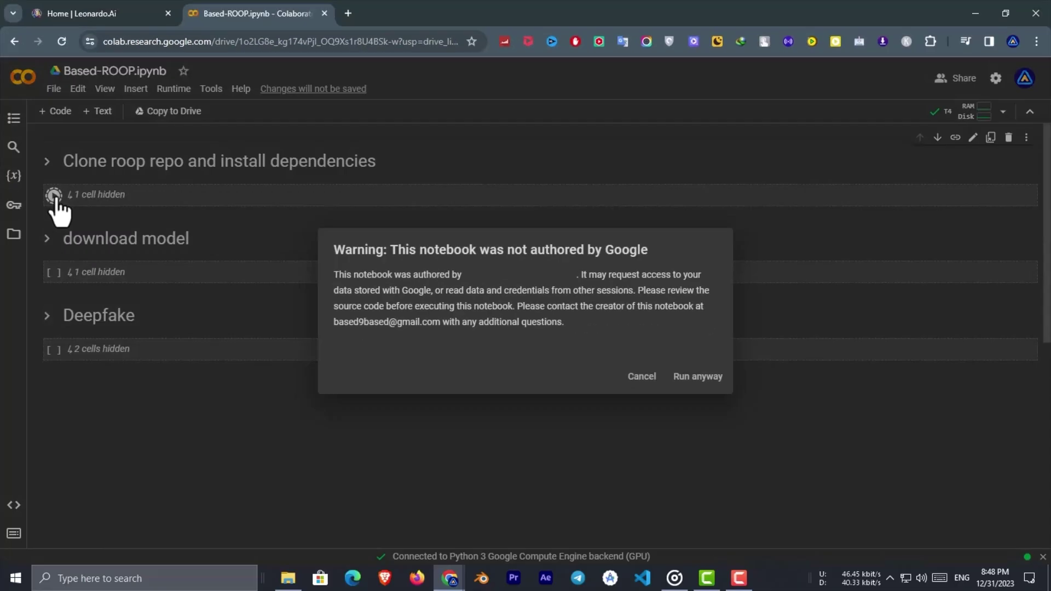
click(681, 377)
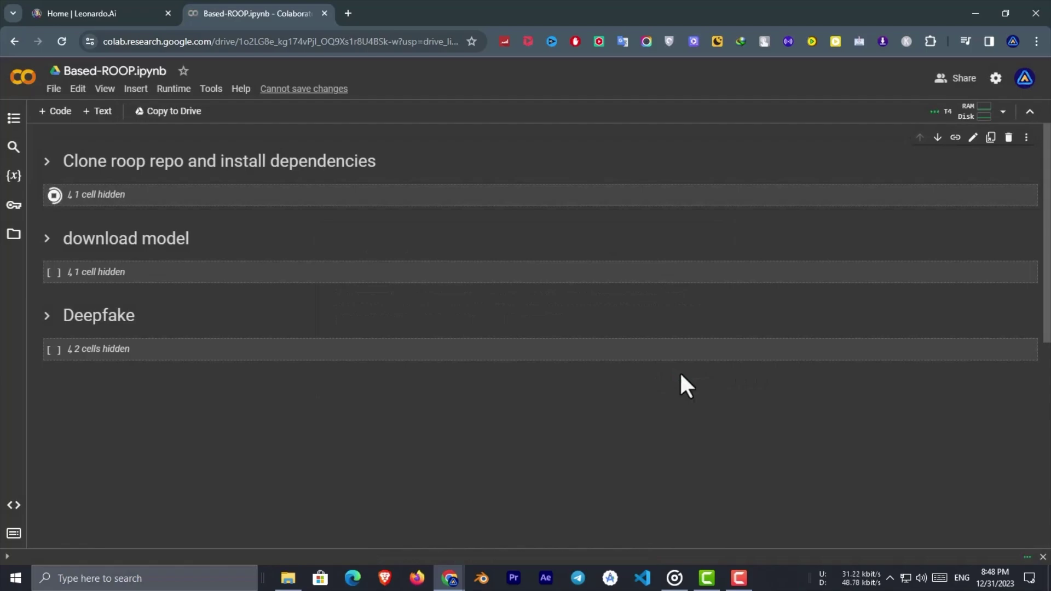
scroll(896, 328, down, 4)
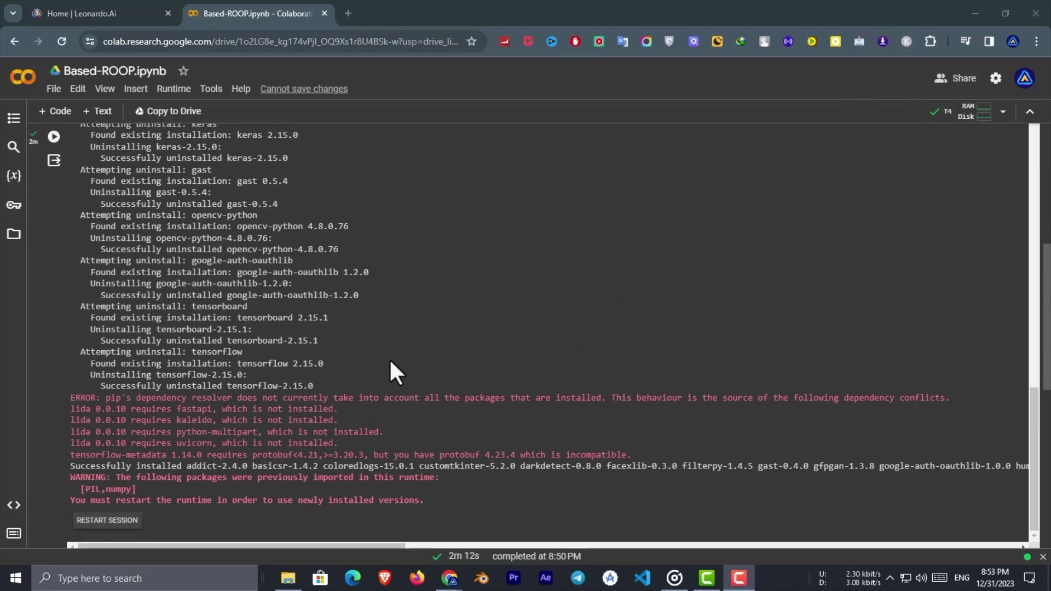
scroll(390, 362, down, 3)
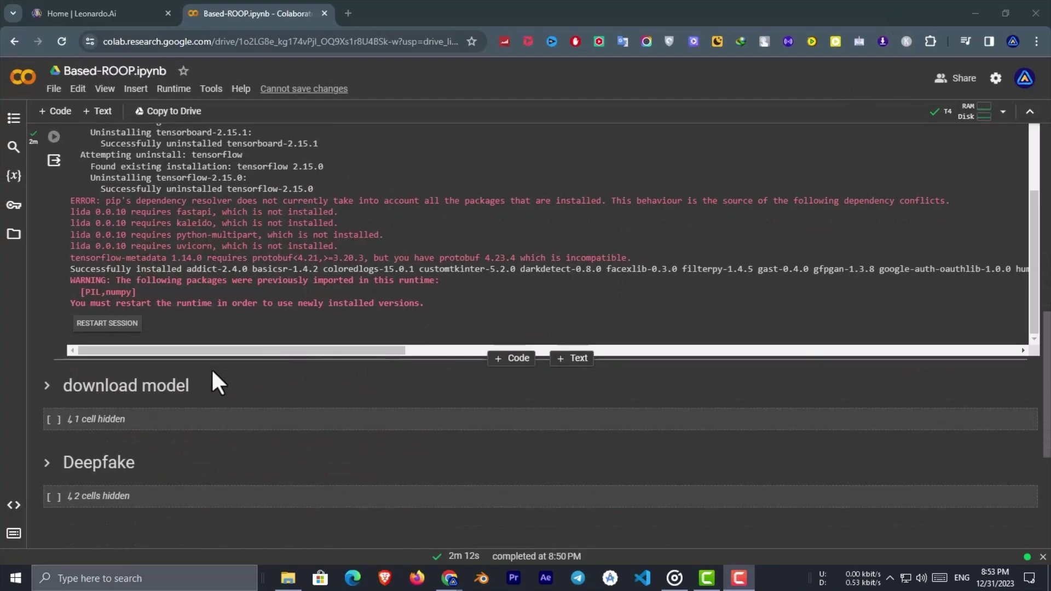
Download the inswapper_128.onnx model and upload the AIINF.mp4 video to the Colab session.
click(53, 419)
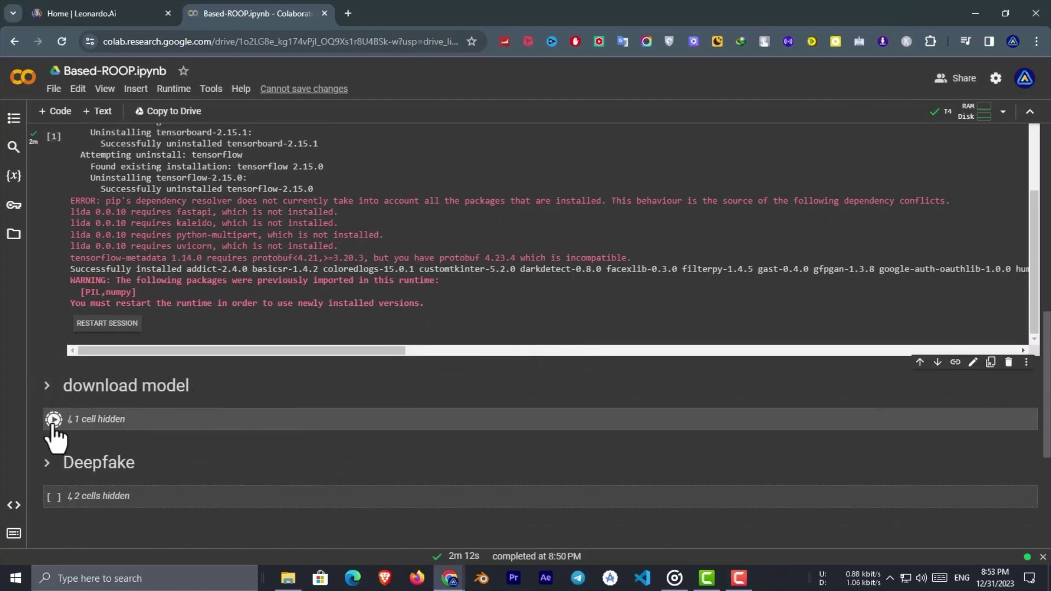
click(47, 386)
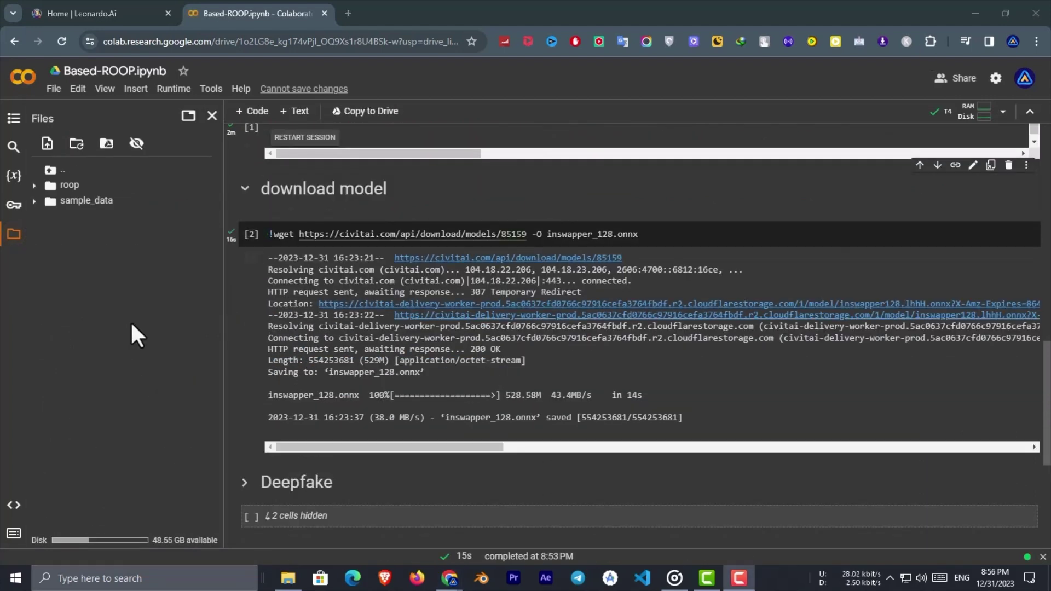
click(47, 151)
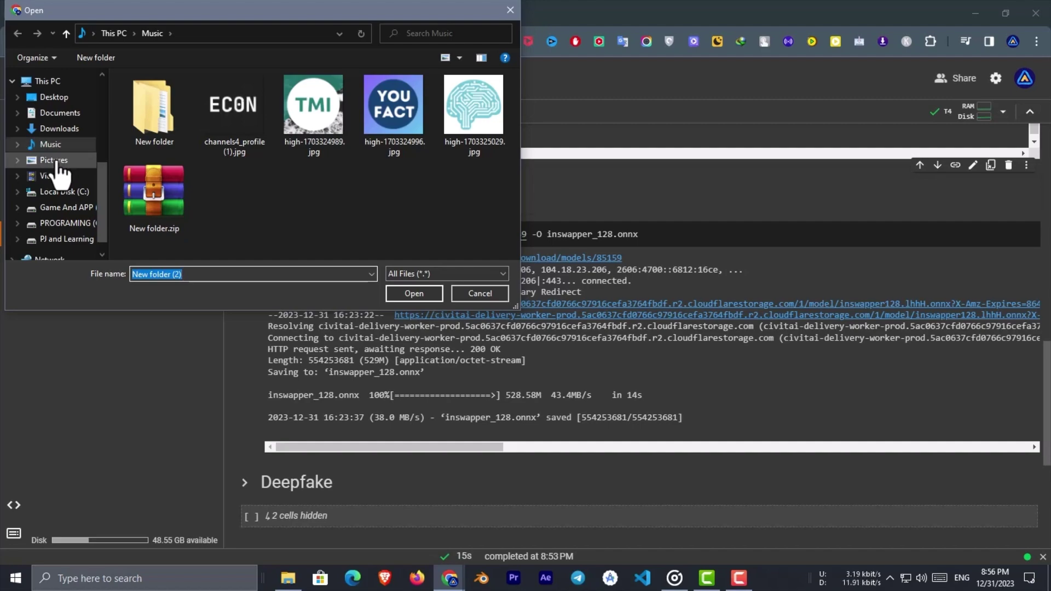
click(53, 160)
double_click(383, 120)
click(689, 357)
click(47, 151)
Upload the mainimage1.jpg face image from the AI_INF folder to the session files.
double_click(153, 109)
double_click(152, 119)
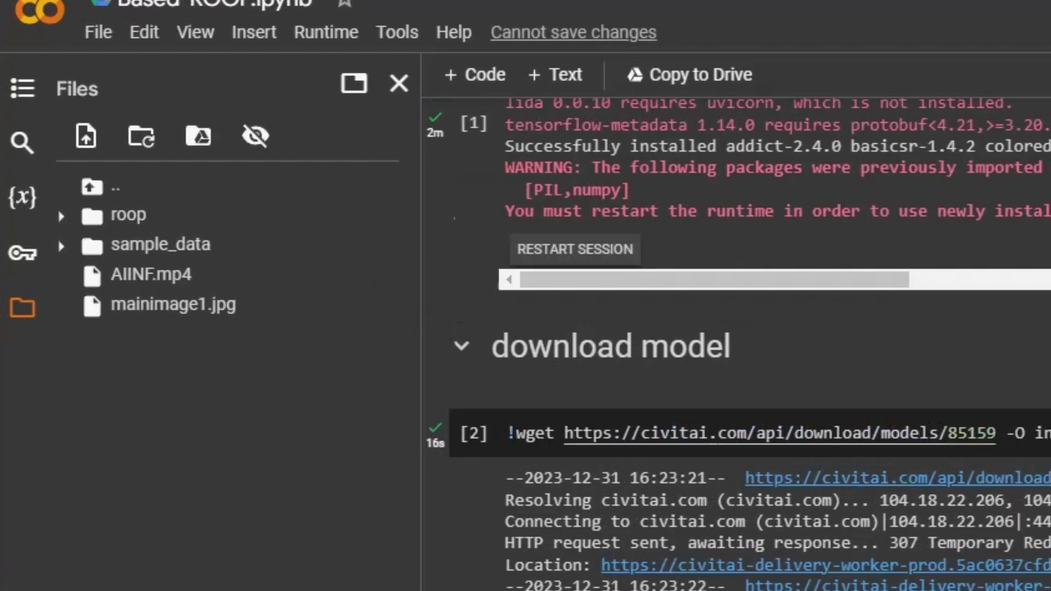
scroll(868, 328, down, 5)
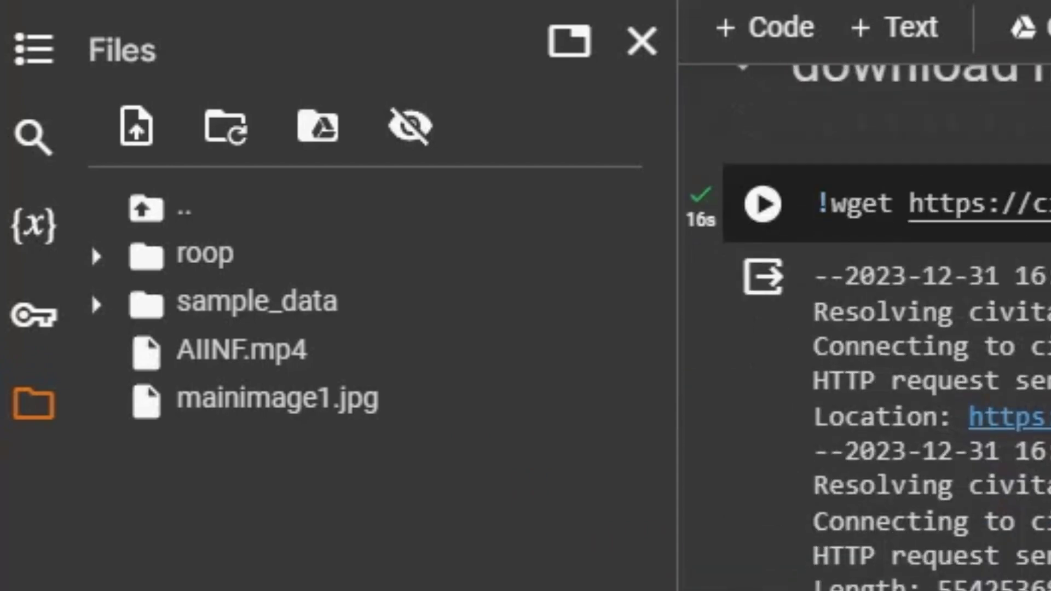
scroll(868, 328, down, 6)
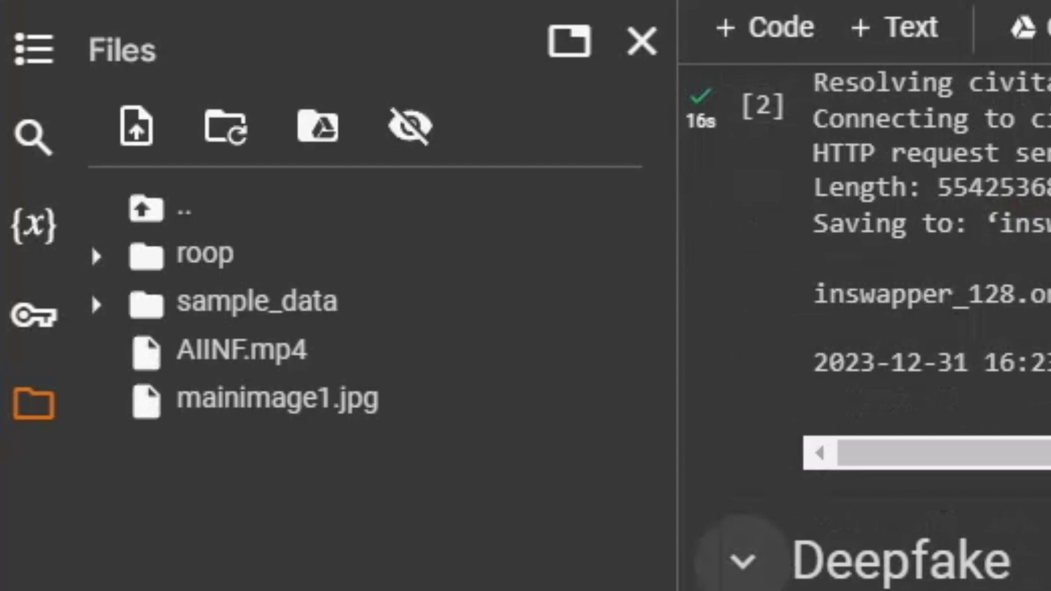
scroll(868, 329, down, 3)
scroll(868, 329, up, 3)
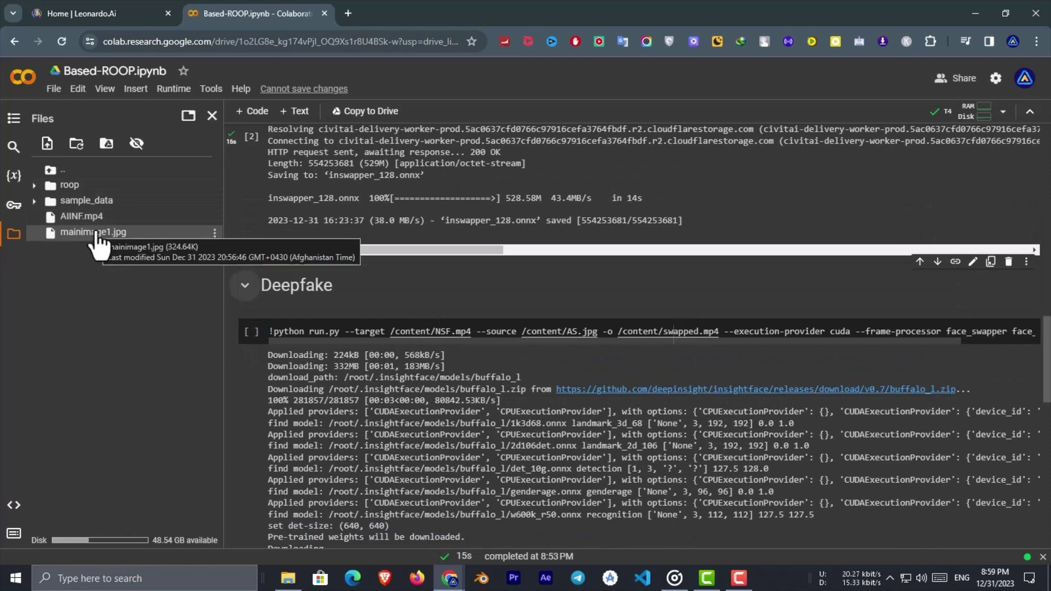
Replace /content/AS.jpg in the Deepfake command with mainimage1.jpg's copied path as the source.
click(215, 233)
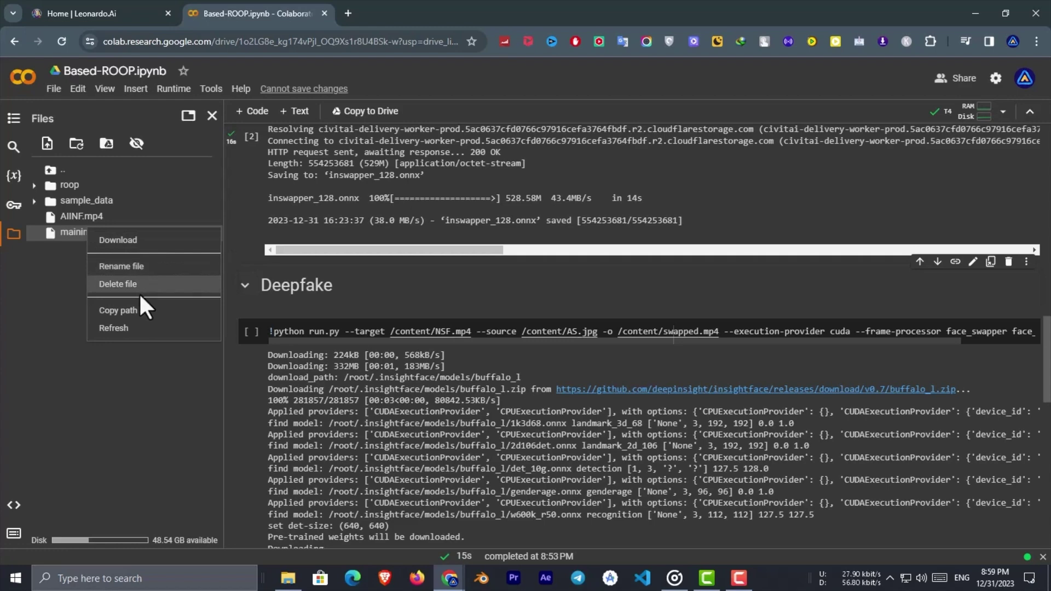
click(139, 308)
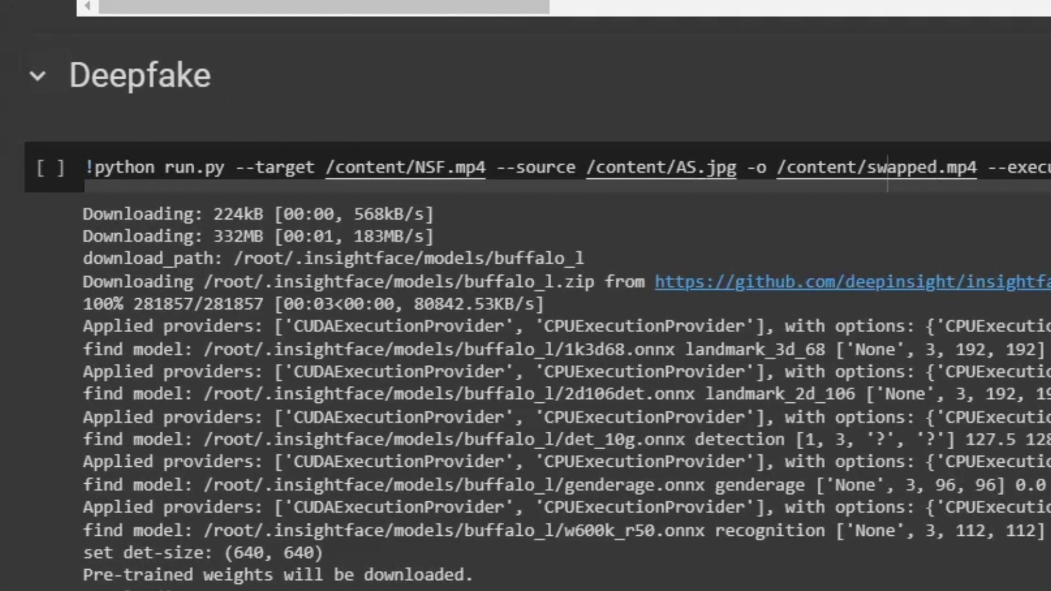
drag(586, 167, 733, 167)
key(ctrl+v)
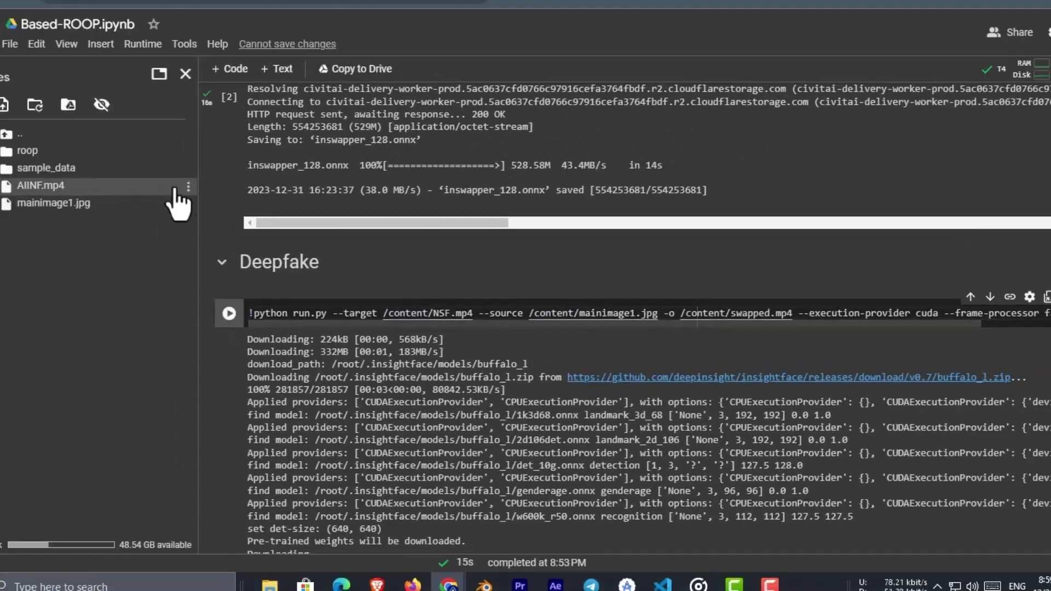
Replace /content/NSF.mp4 with AIINF.mp4's path as the target and run the face swap.
click(218, 218)
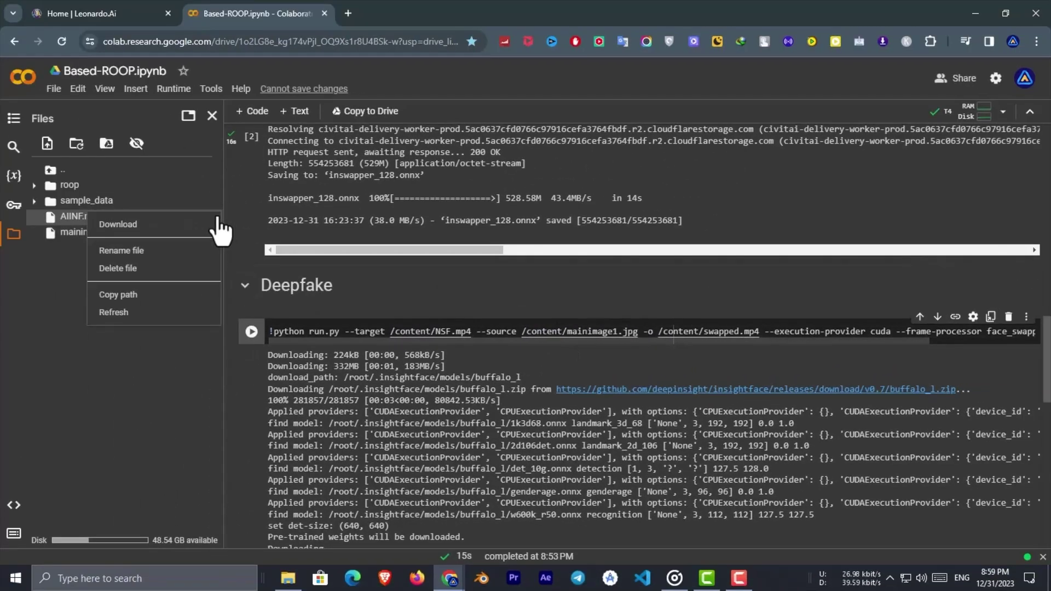
click(127, 294)
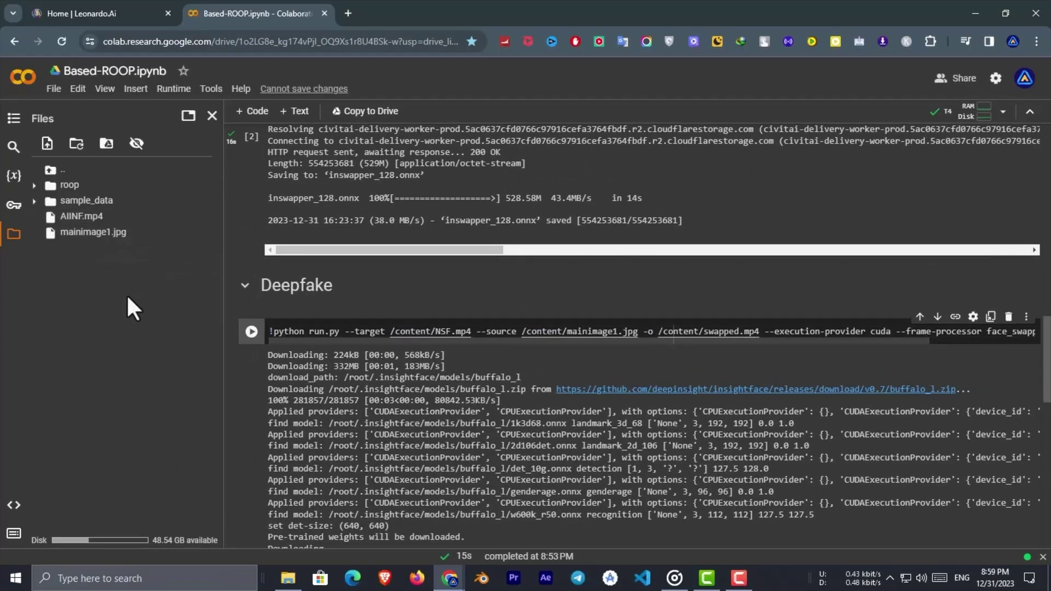
drag(396, 331, 463, 331)
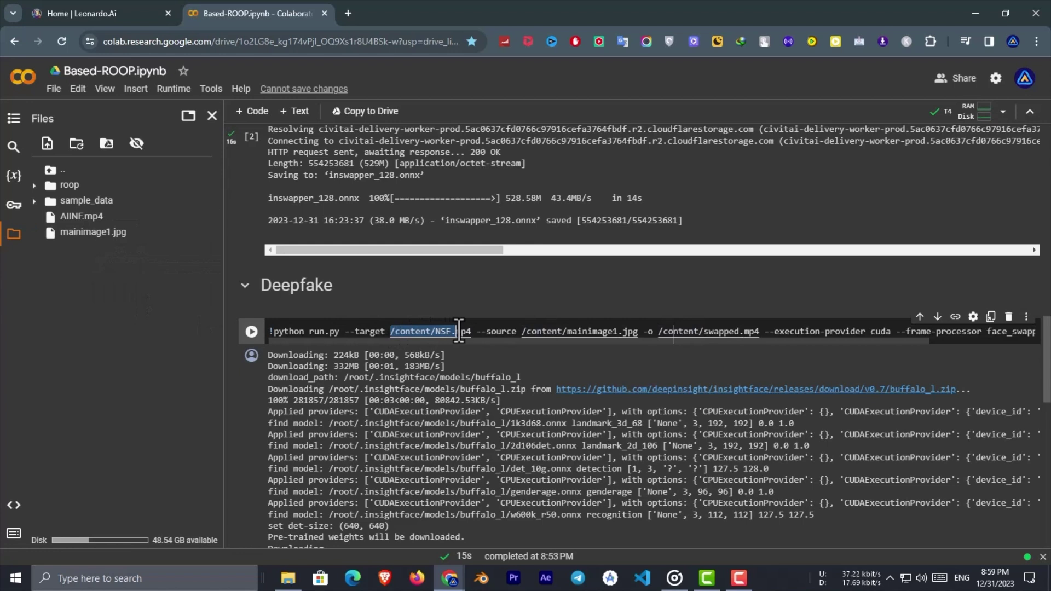
key(ctrl+v)
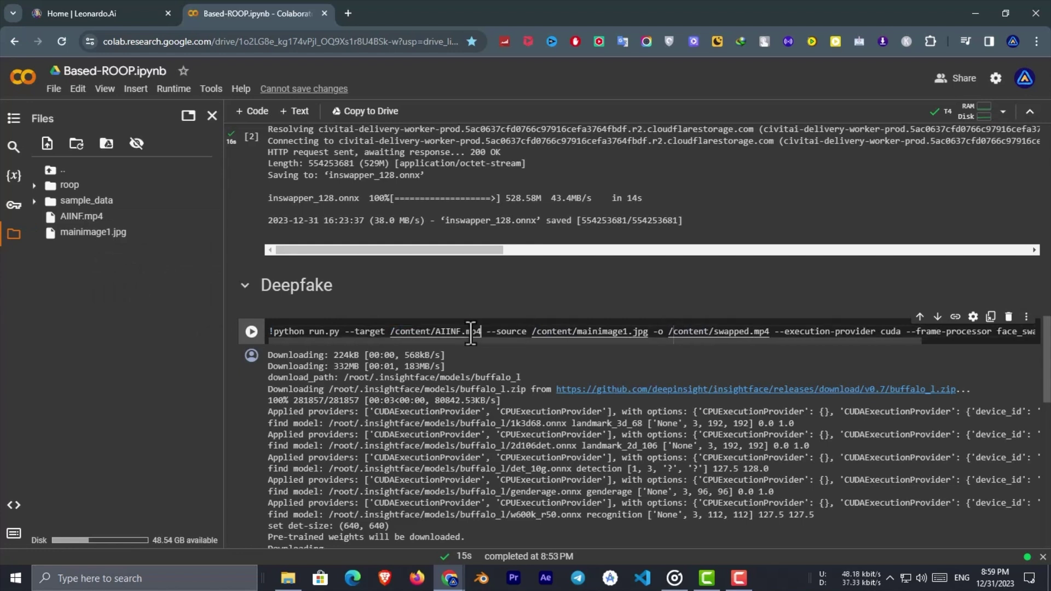
click(251, 332)
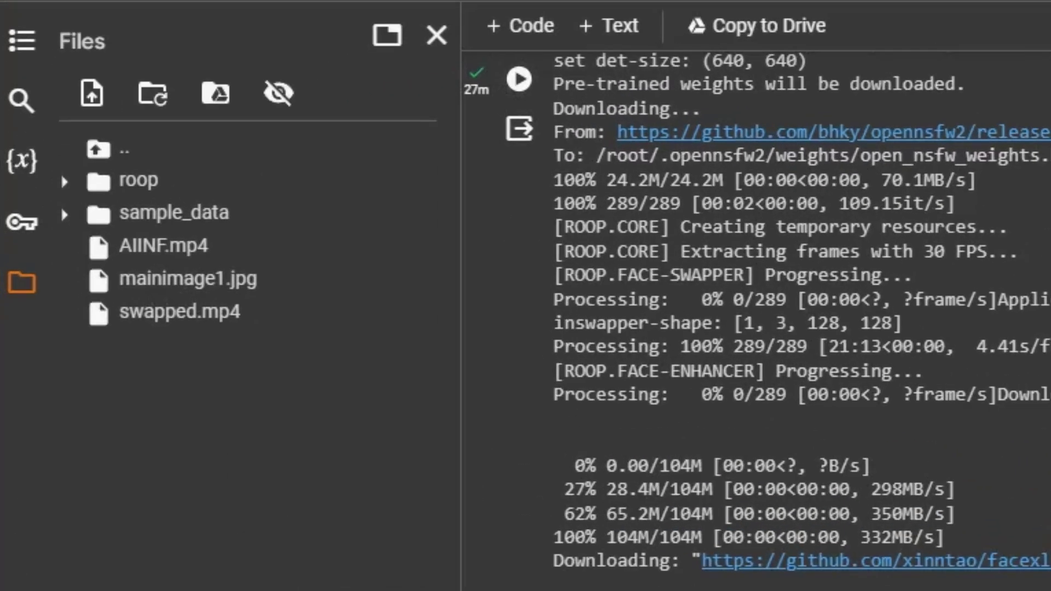
Download the finished swapped.mp4 video from the session files to the computer.
scroll(534, 461, down, 3)
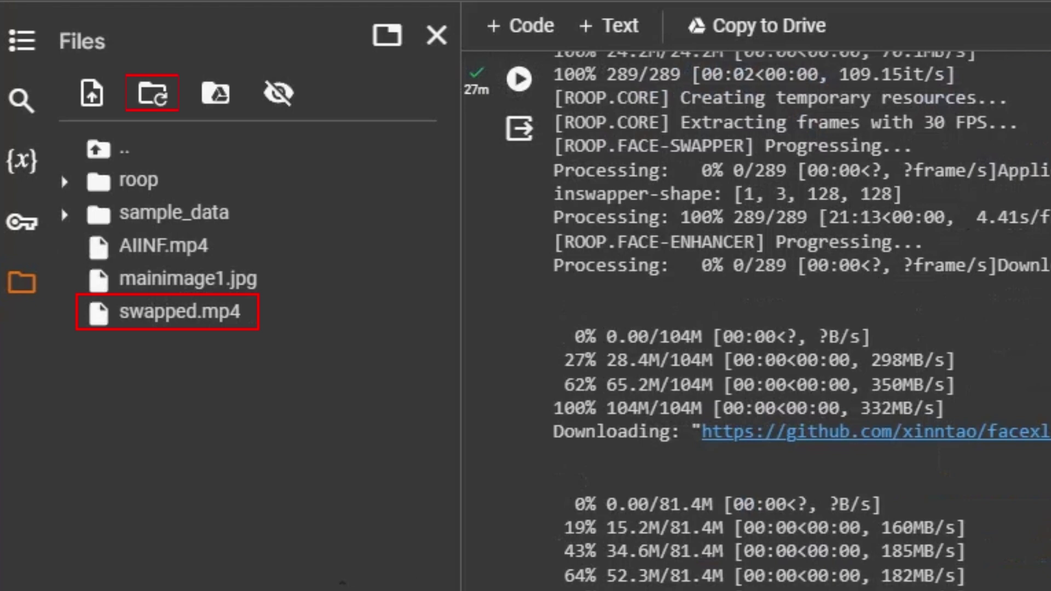
click(439, 314)
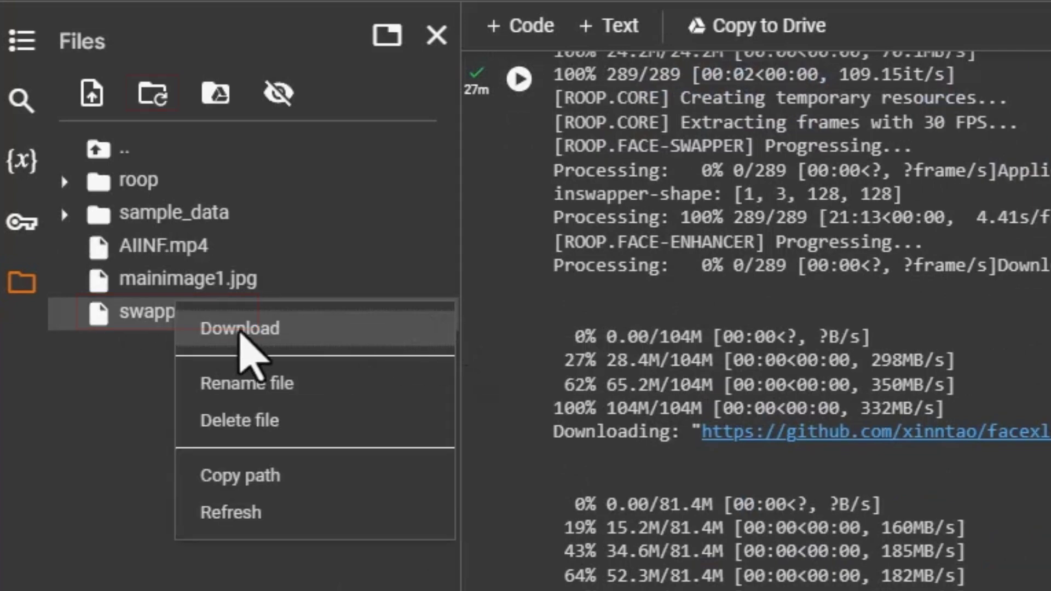
click(241, 329)
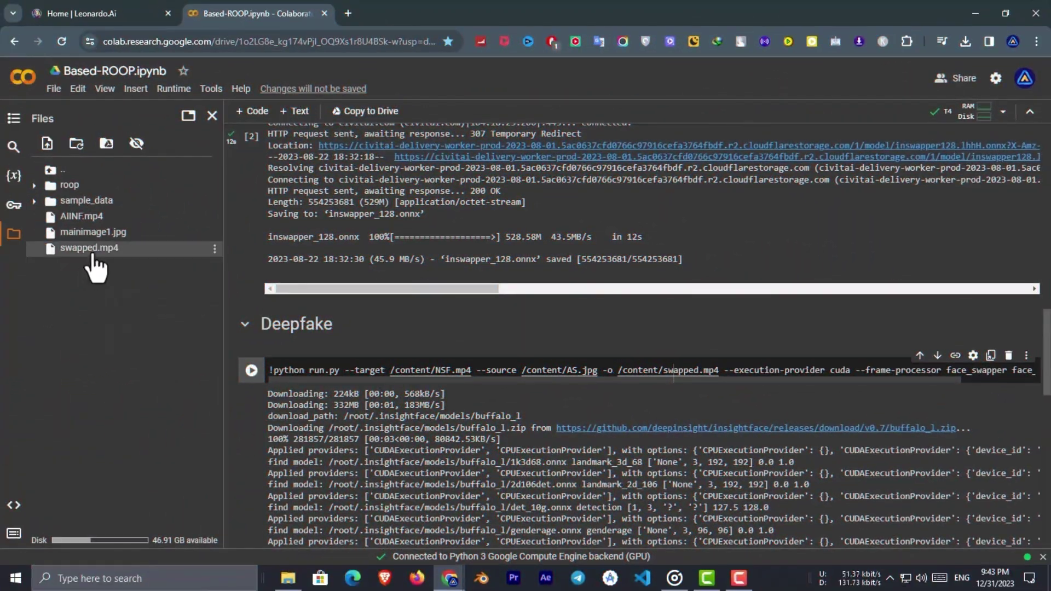
Delete swapped.mp4 from the session files and upload the AIINF2.mp4 video.
click(215, 249)
click(120, 303)
click(615, 345)
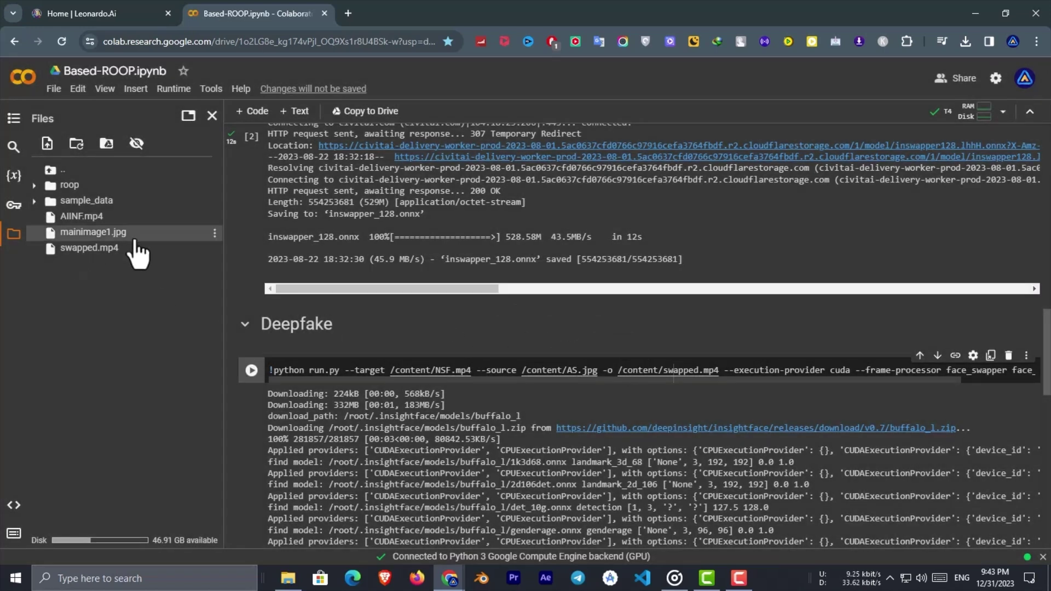
click(46, 143)
click(199, 242)
double_click(570, 200)
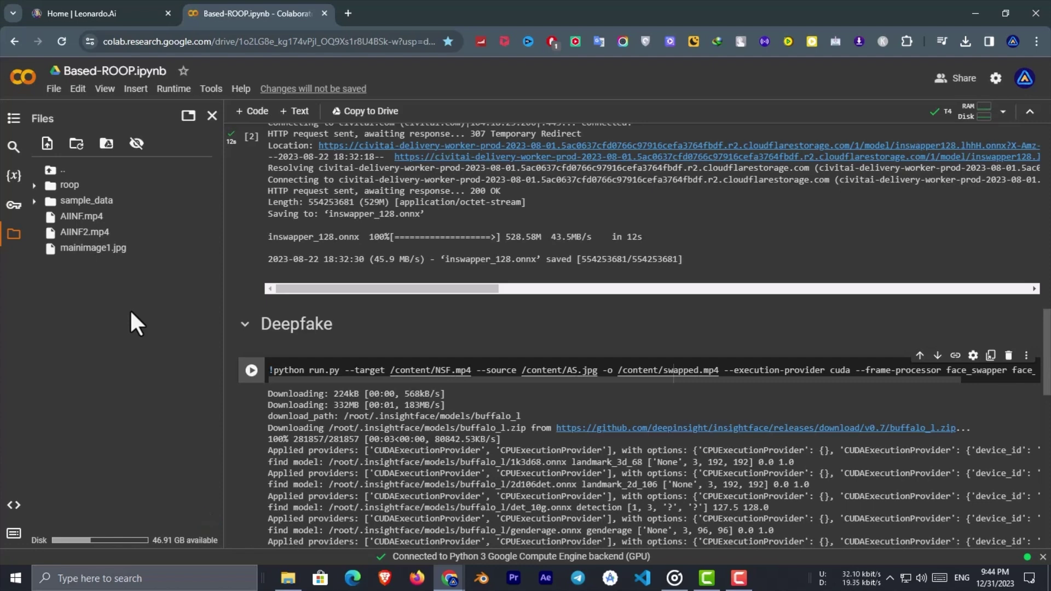
Retarget the Deepfake command to AIINF2.mp4 with mainimage1 as source and run it anyway.
right_click(154, 232)
click(136, 302)
drag(392, 371, 471, 371)
key(ctrl+v)
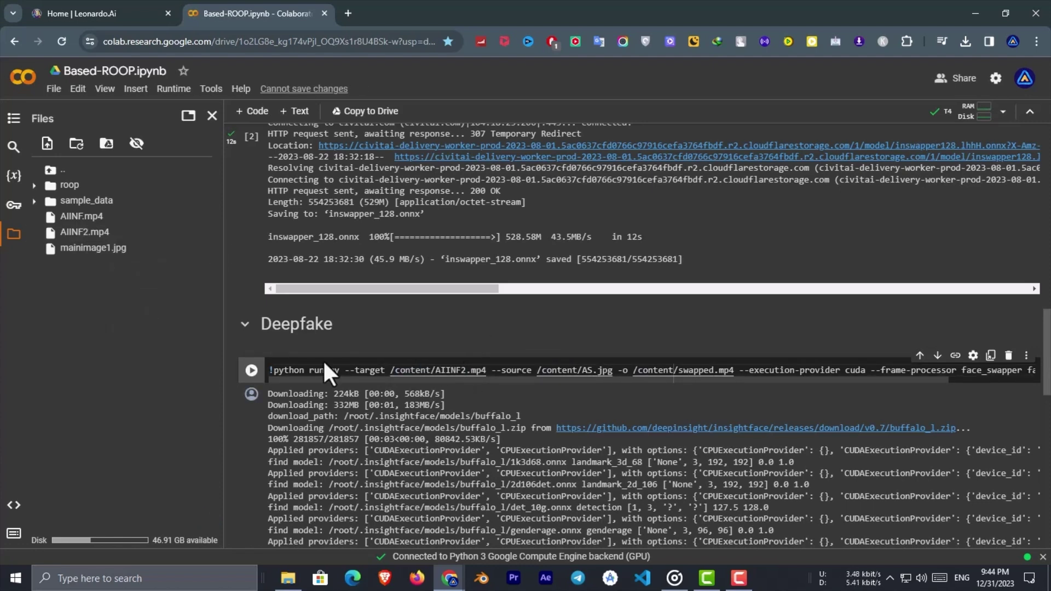
double_click(603, 371)
text(mainimage1)
click(251, 371)
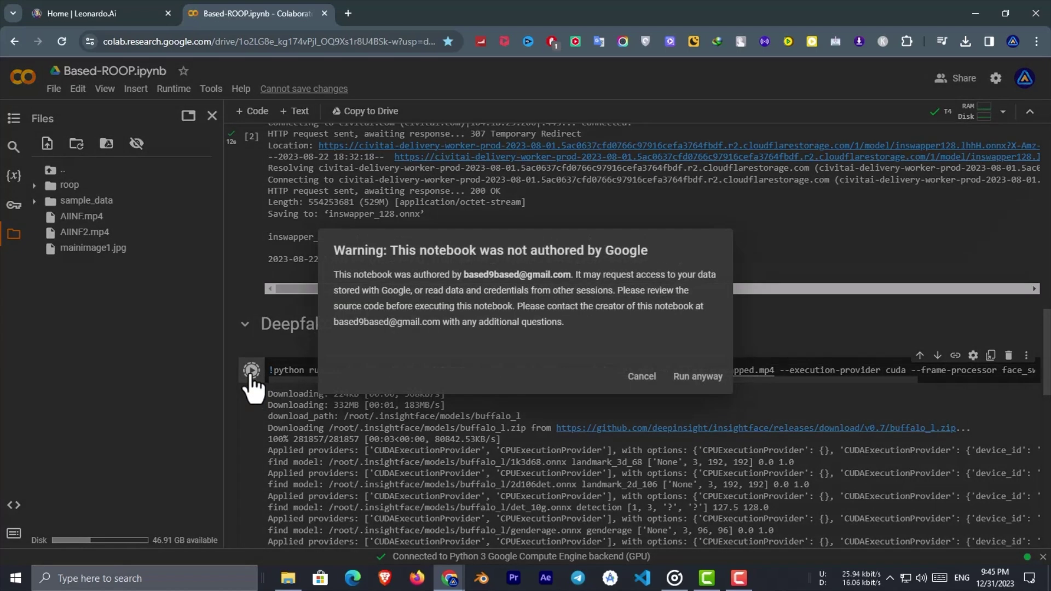
click(697, 377)
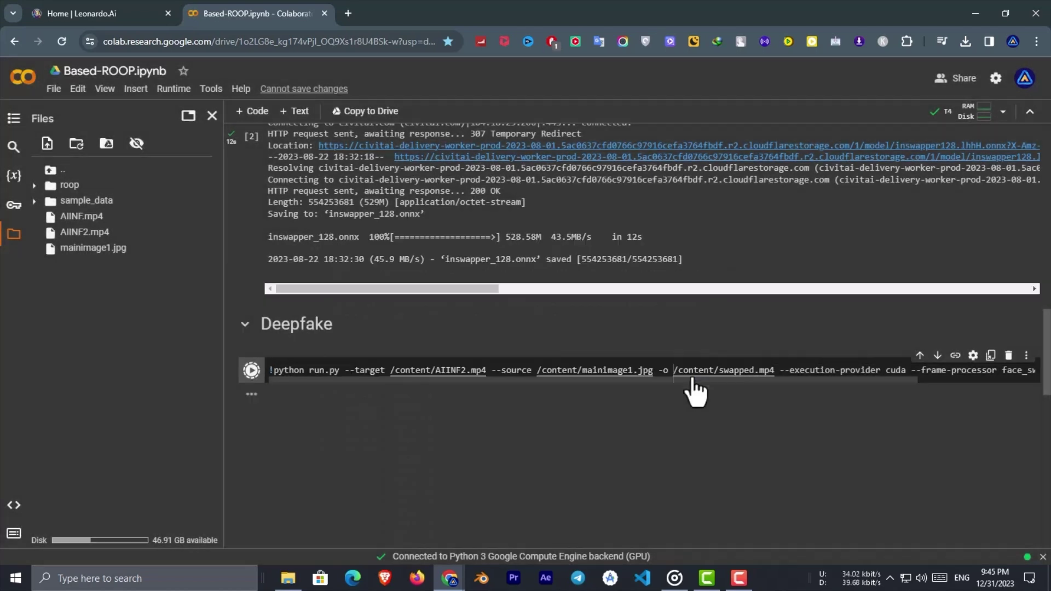